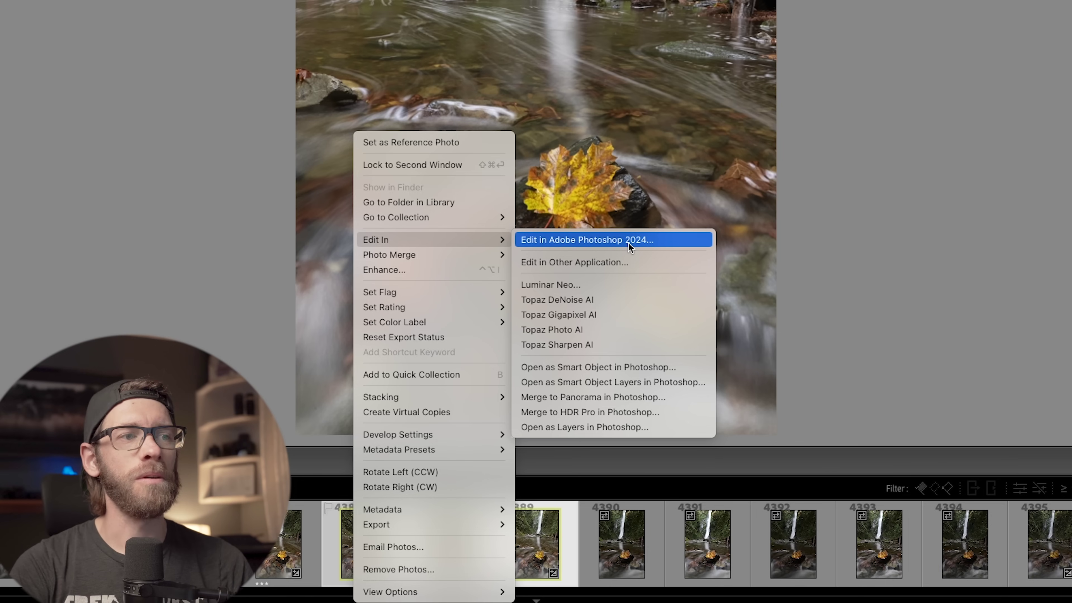
Open the three selected Lightroom exposures as layers in a single Photoshop document
click(677, 425)
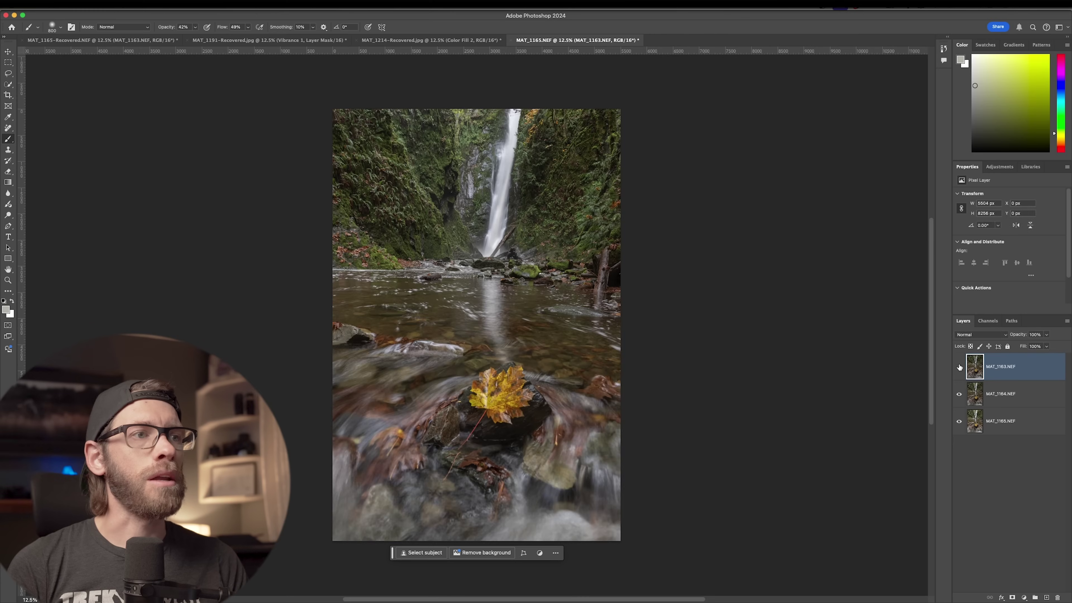
Hide MAT_1163.NEF and MAT_1164.NEF to view the bottom MAT_1165.NEF exposure alone
click(959, 366)
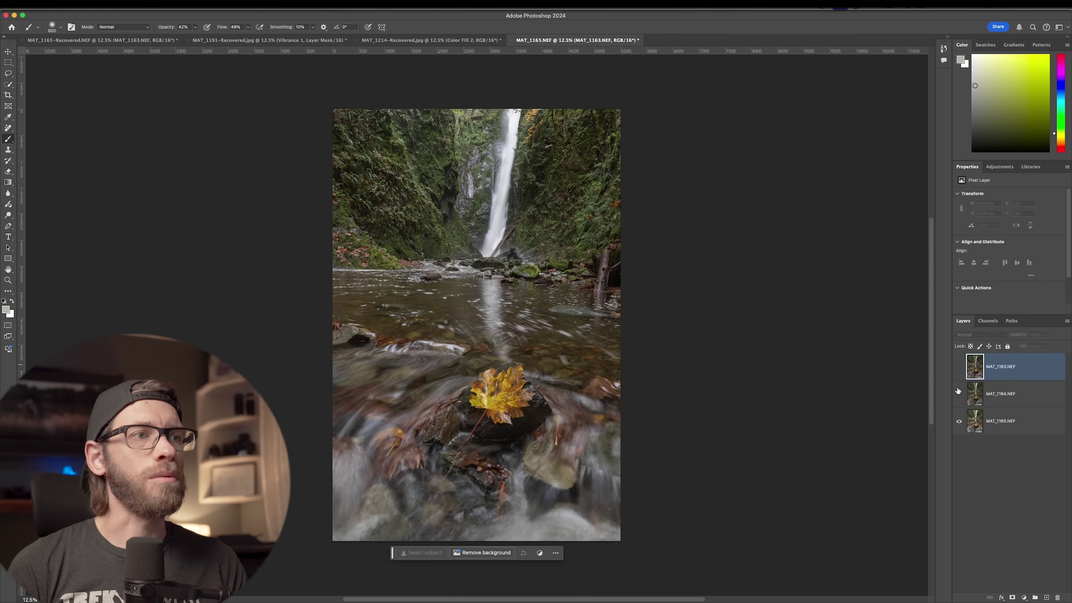
click(958, 391)
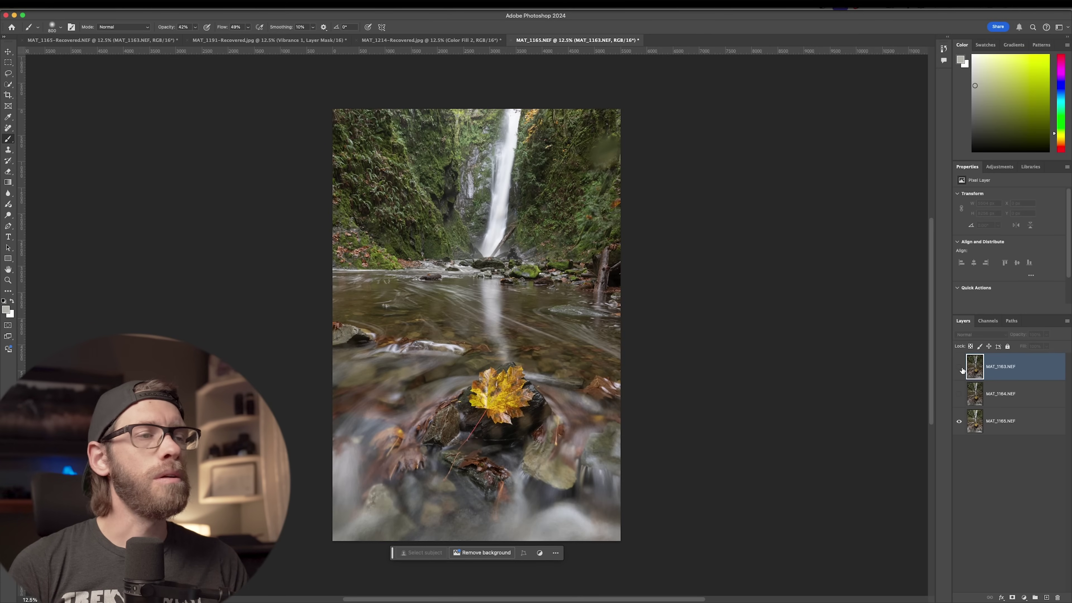
click(978, 425)
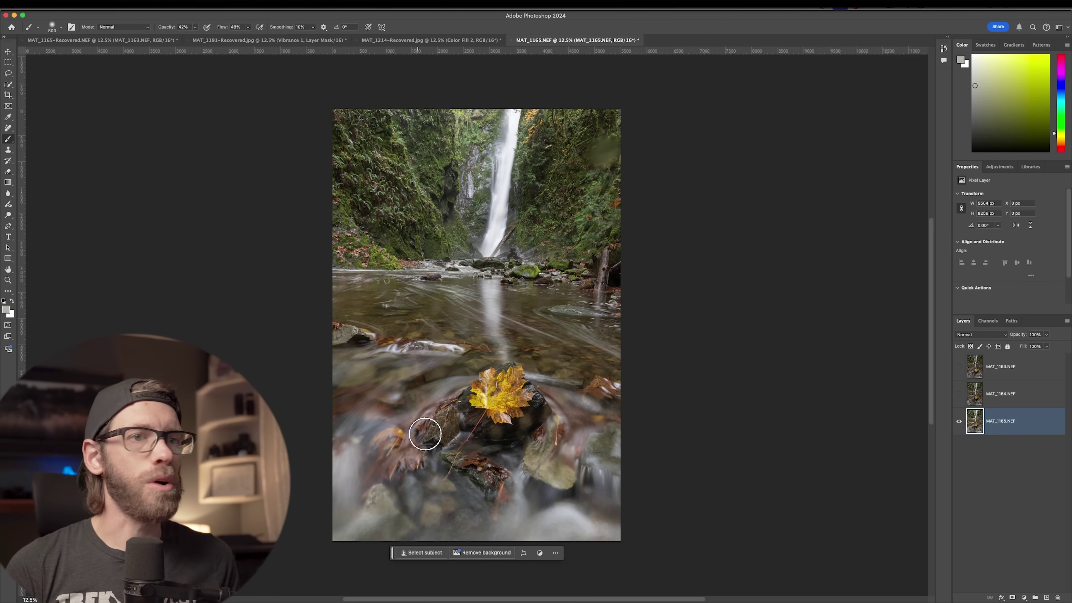
scroll(464, 422, up, 5)
scroll(488, 427, up, 3)
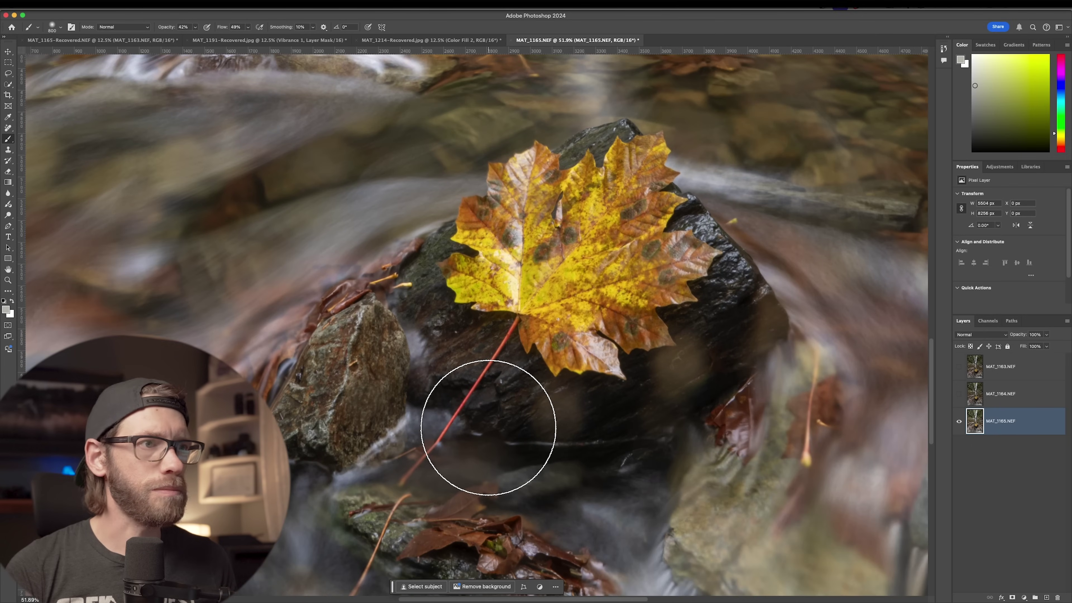
scroll(488, 428, down, 4)
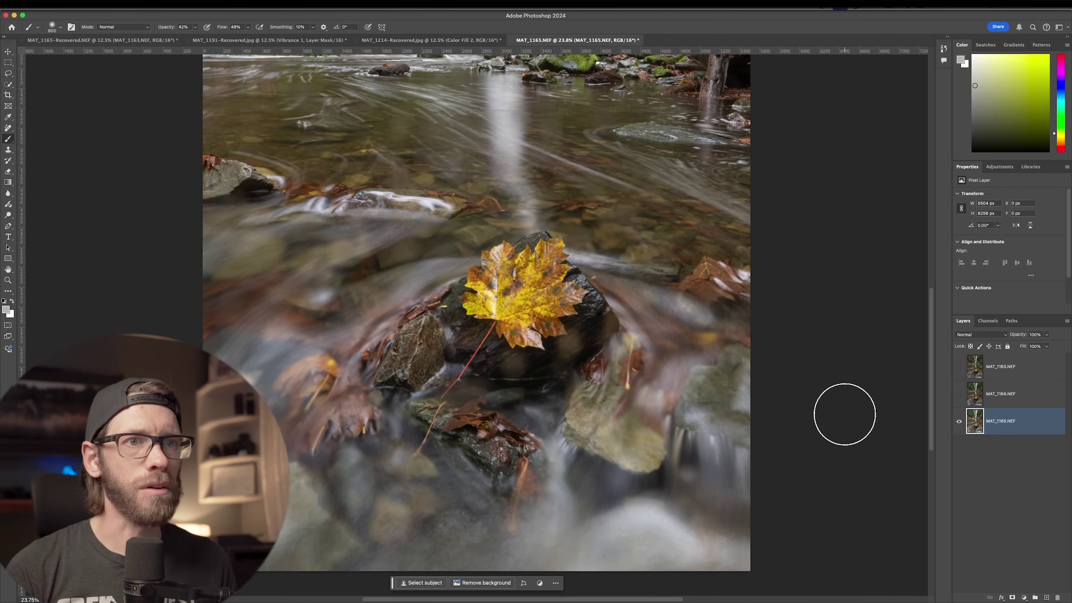
Show MAT_1164.NEF and MAT_1163.NEF again and select all three exposure layers
click(958, 394)
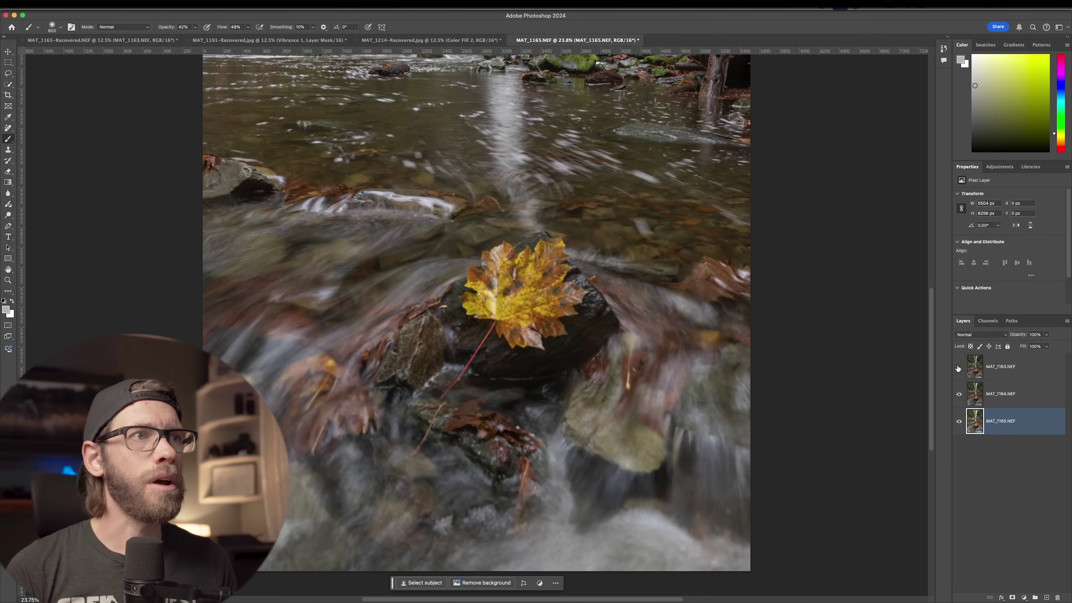
click(959, 366)
scroll(635, 354, down, 3)
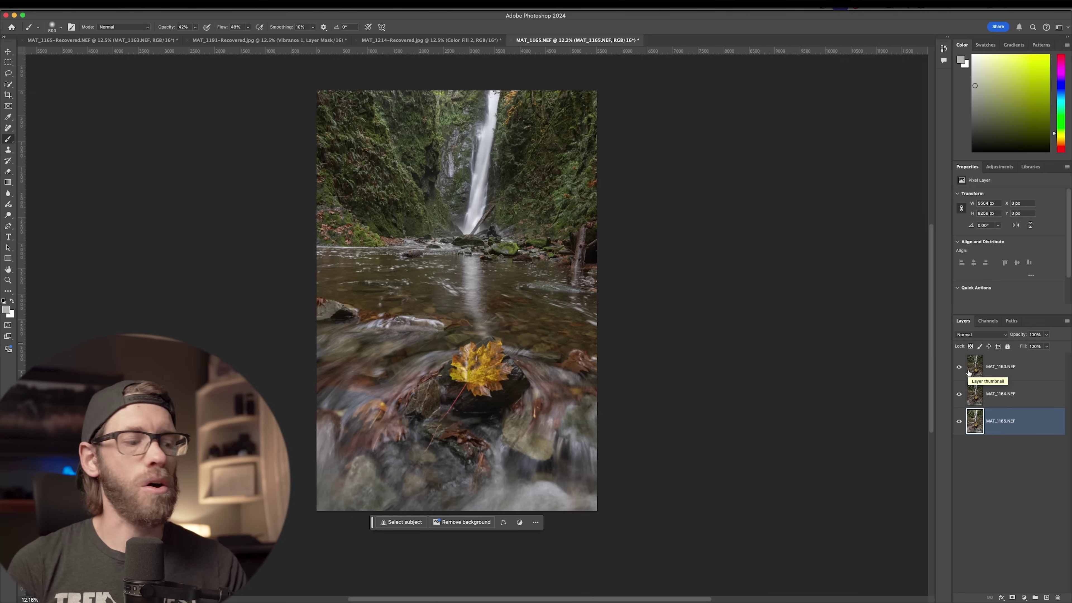
shift+click(1030, 369)
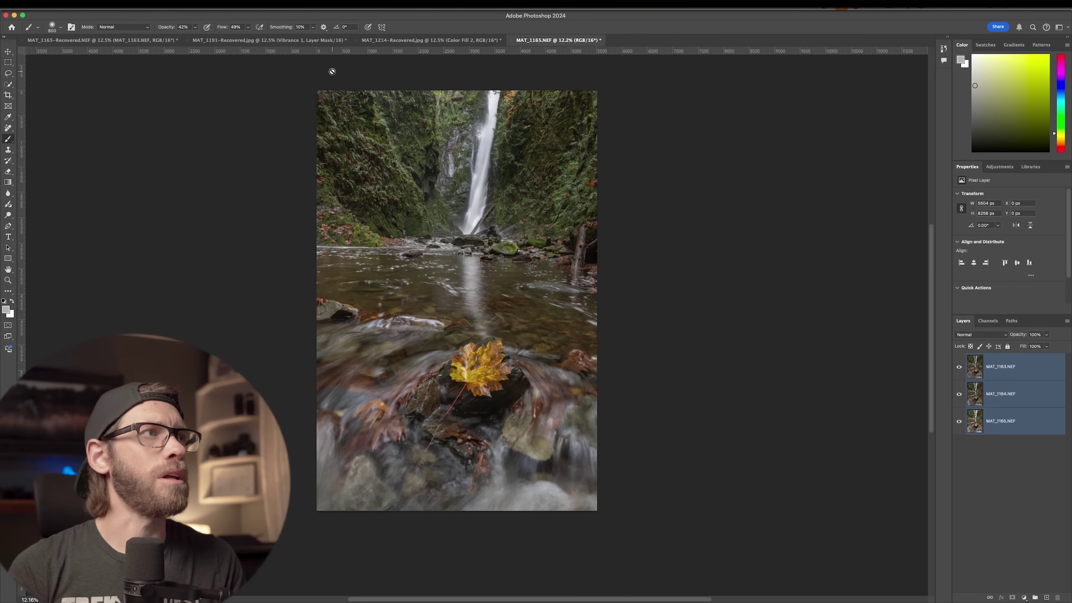
Auto-align the three exposure layers with Auto projection and dismiss the warning alert
click(101, 6)
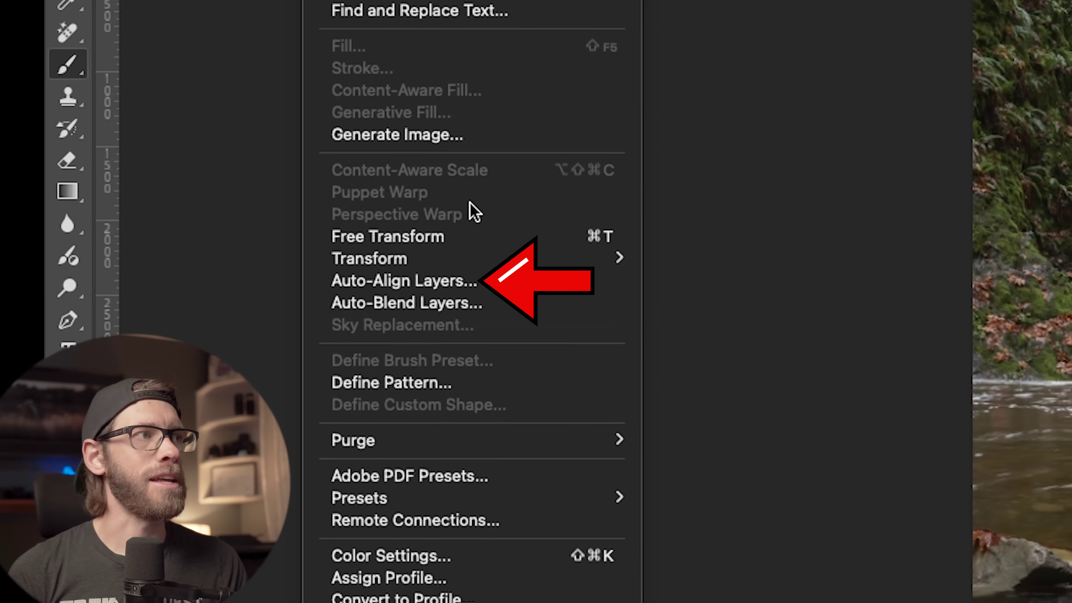
click(551, 282)
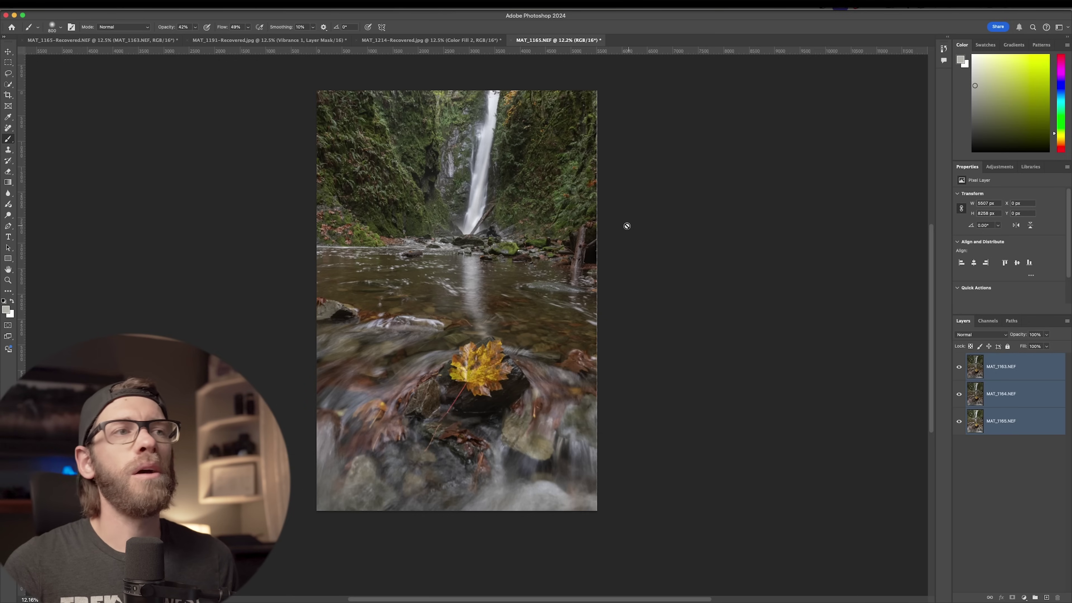
scroll(608, 228, up, 5)
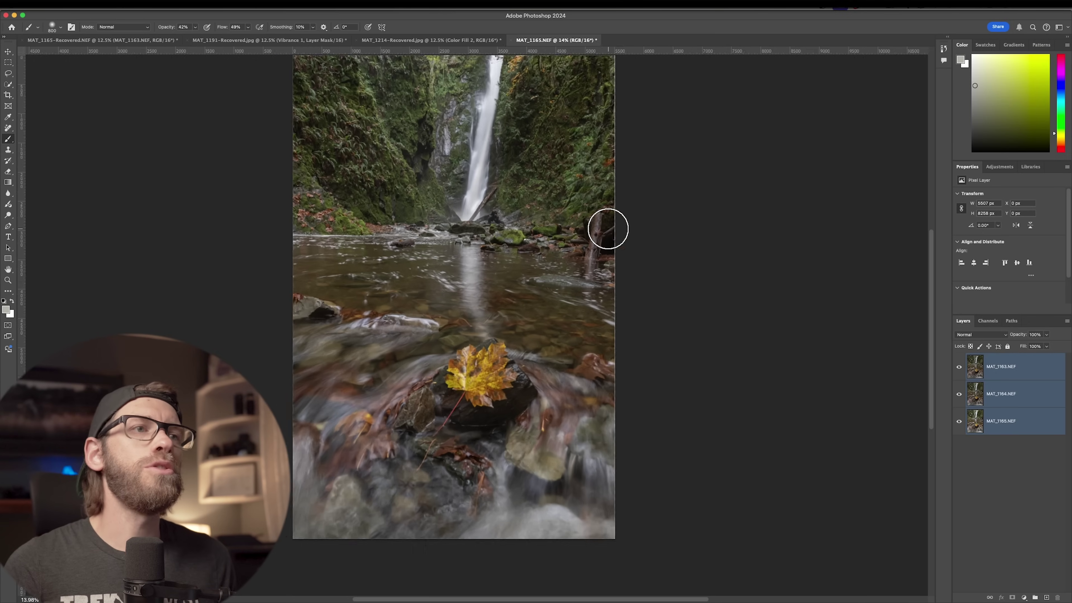
scroll(607, 228, up, 5)
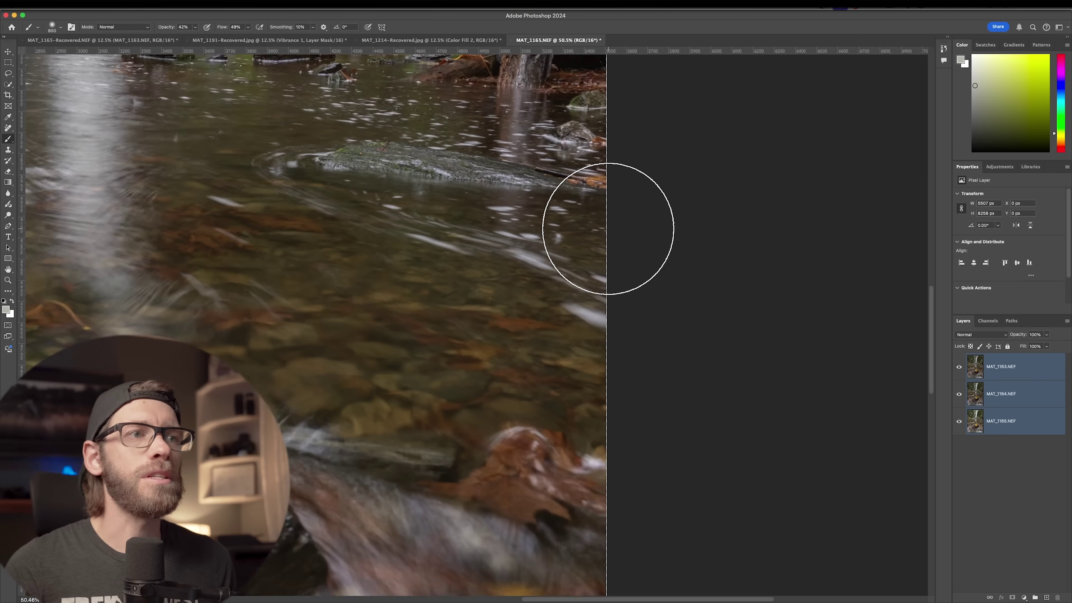
scroll(607, 228, up, 3)
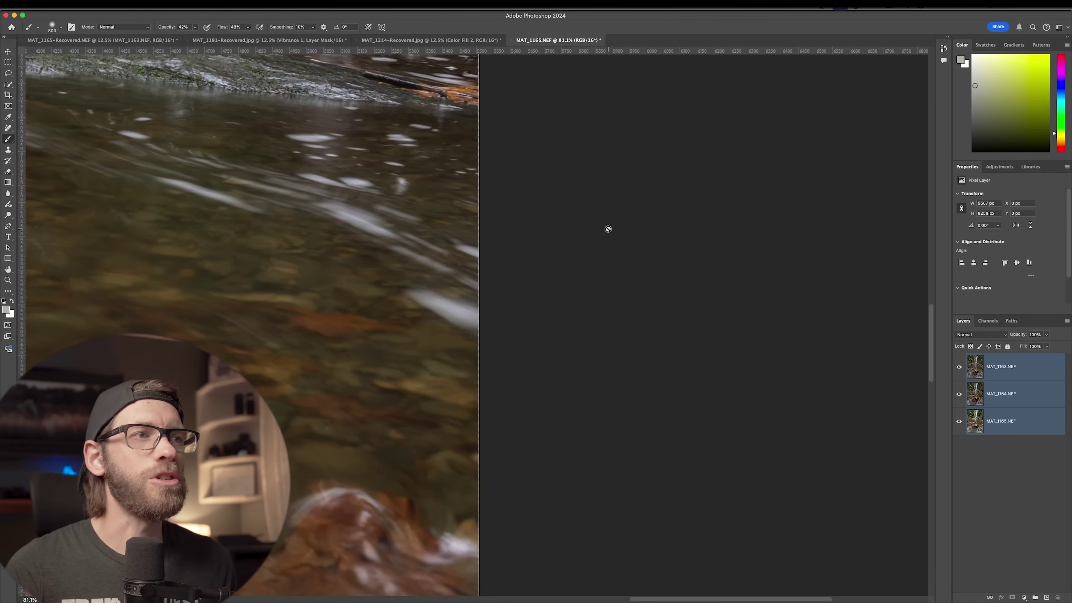
key(bracketleft)
key(bracketleft)
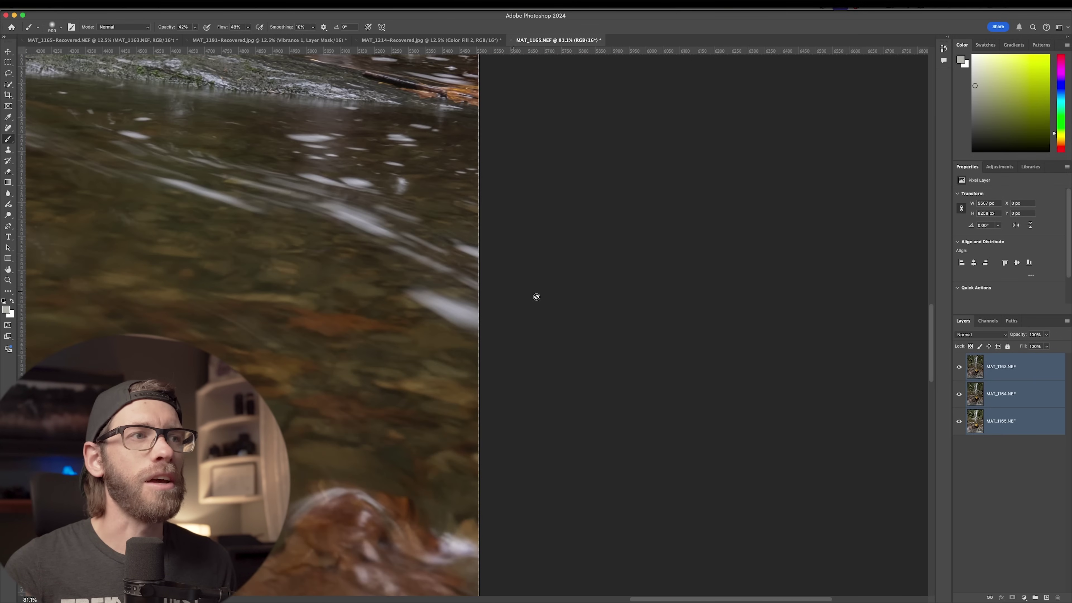
click(511, 293)
click(536, 211)
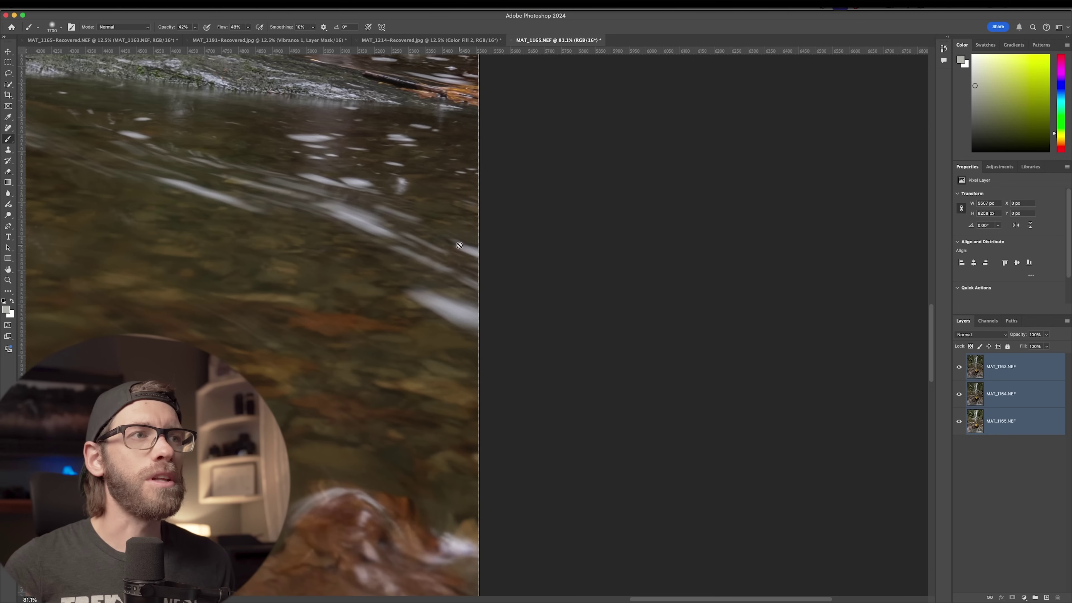
Deselect the layers and select the top exposure MAT_1163.NEF
click(1029, 532)
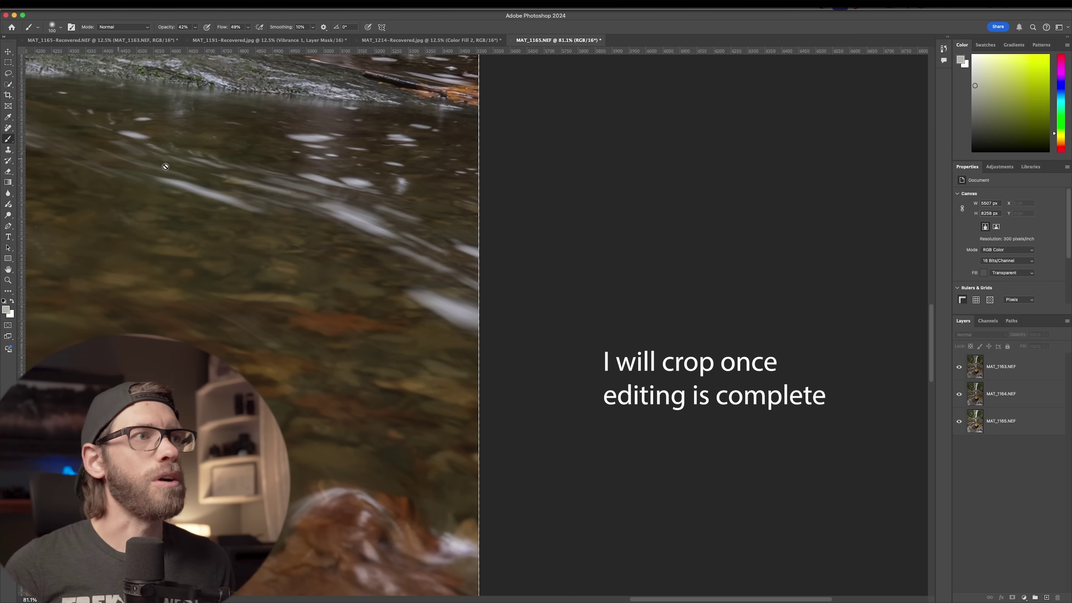
scroll(553, 255, down, 10)
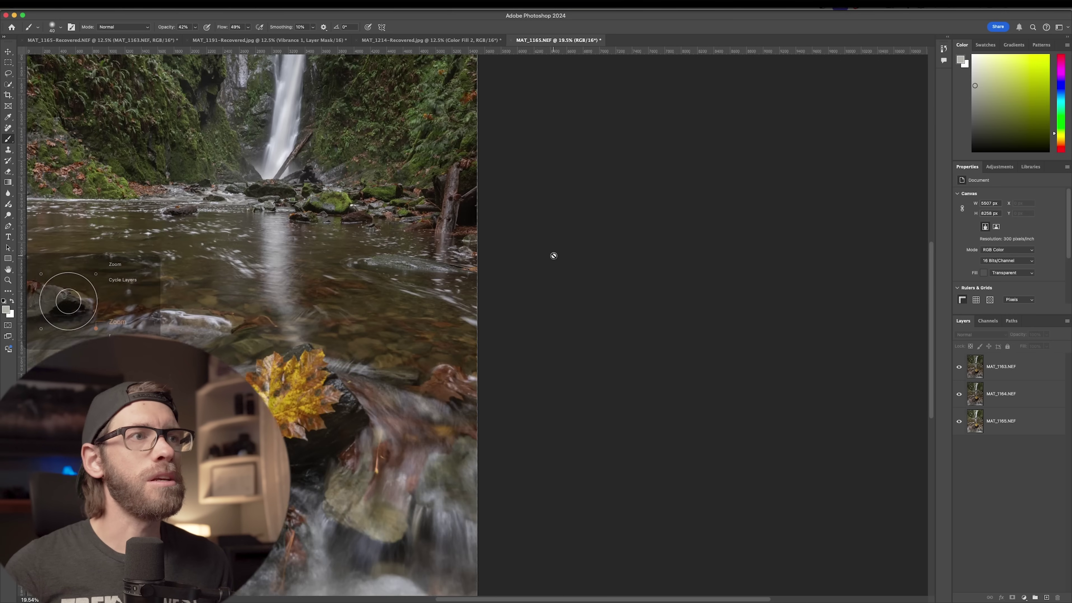
scroll(553, 255, down, 3)
scroll(598, 262, up, 1)
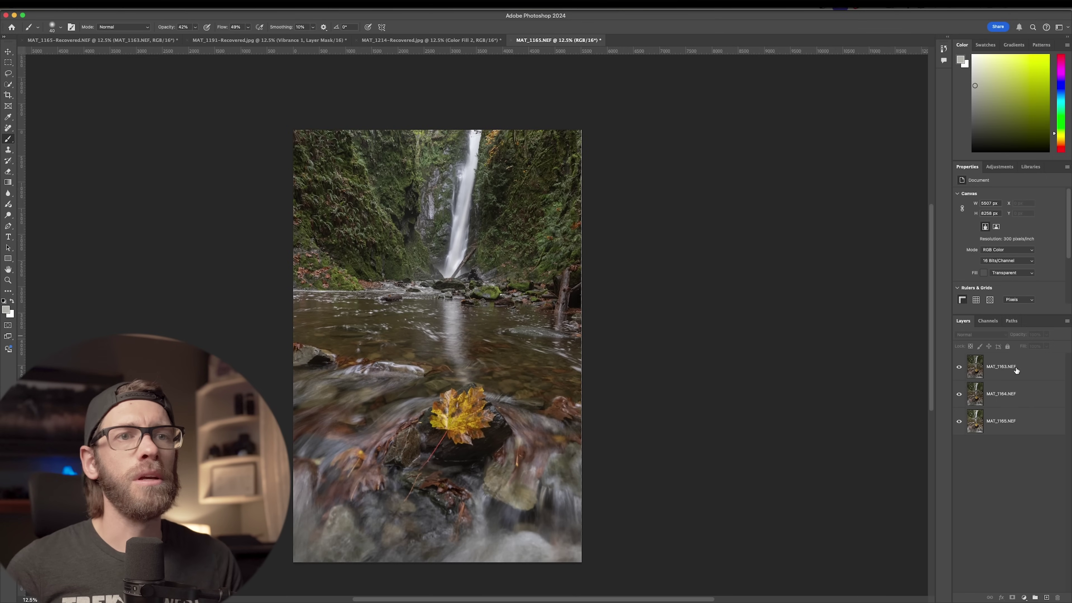
click(1003, 367)
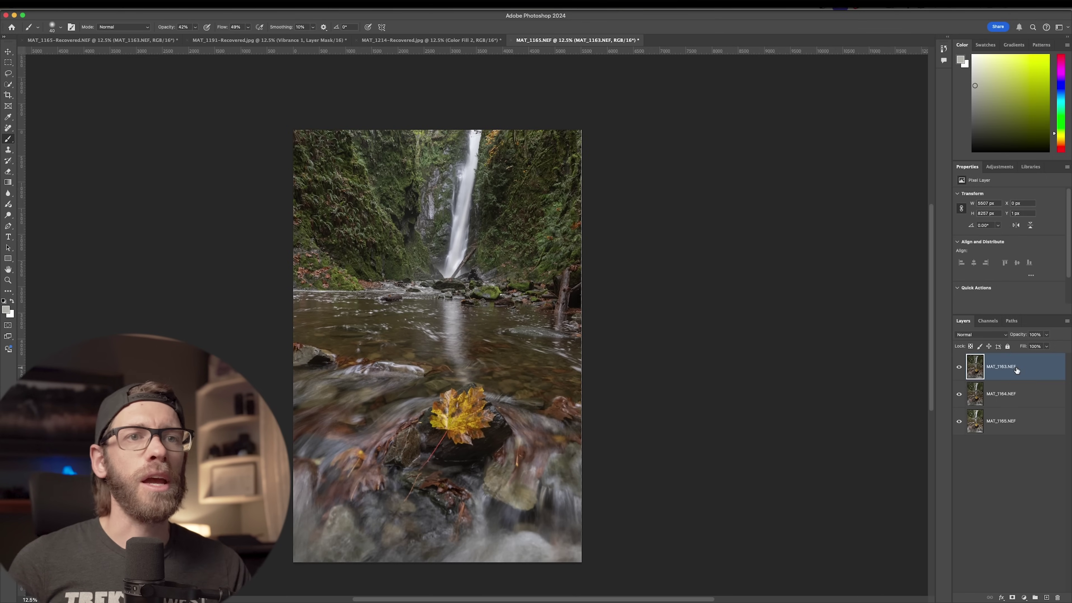
shift+click(1026, 420)
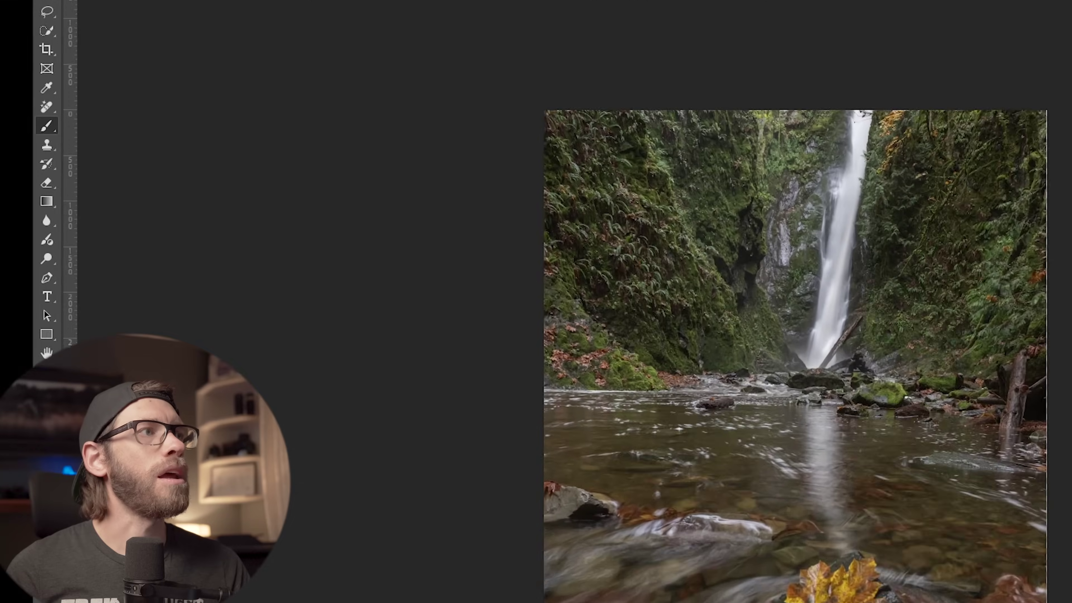
click(94, 4)
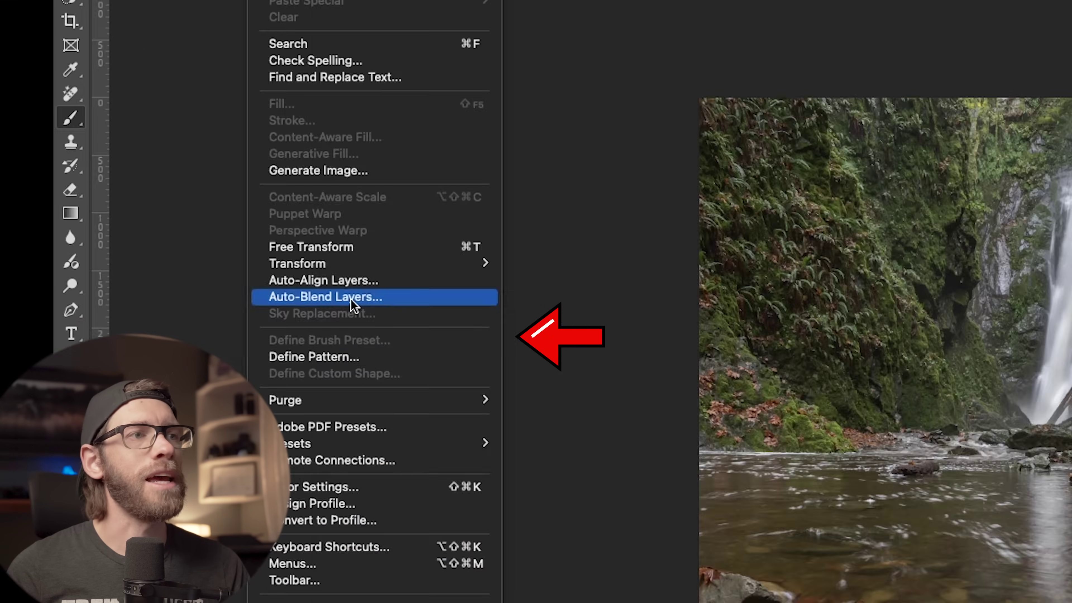
click(438, 338)
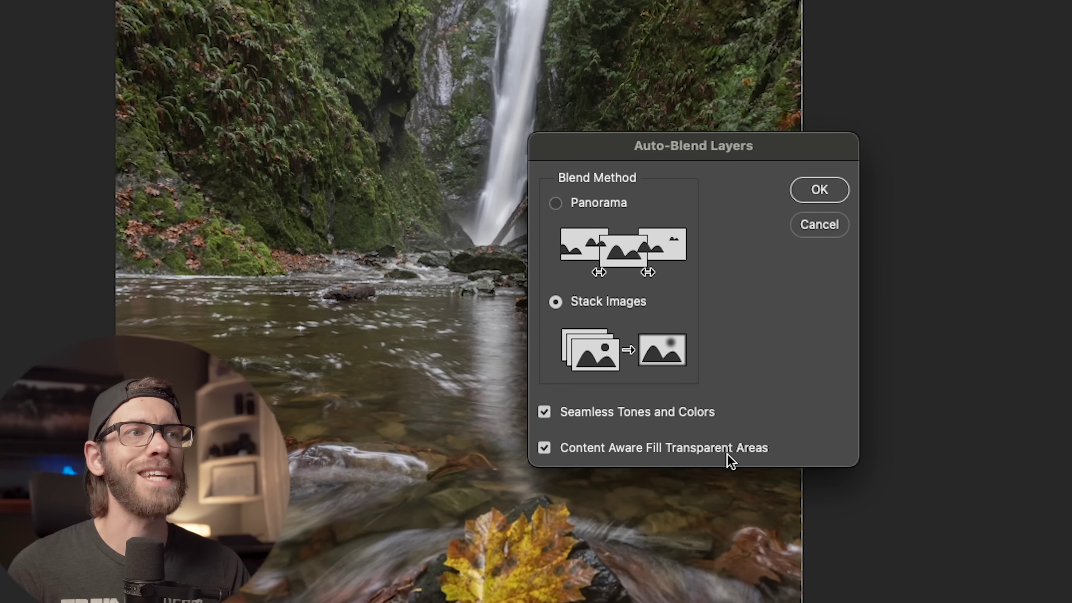
click(809, 195)
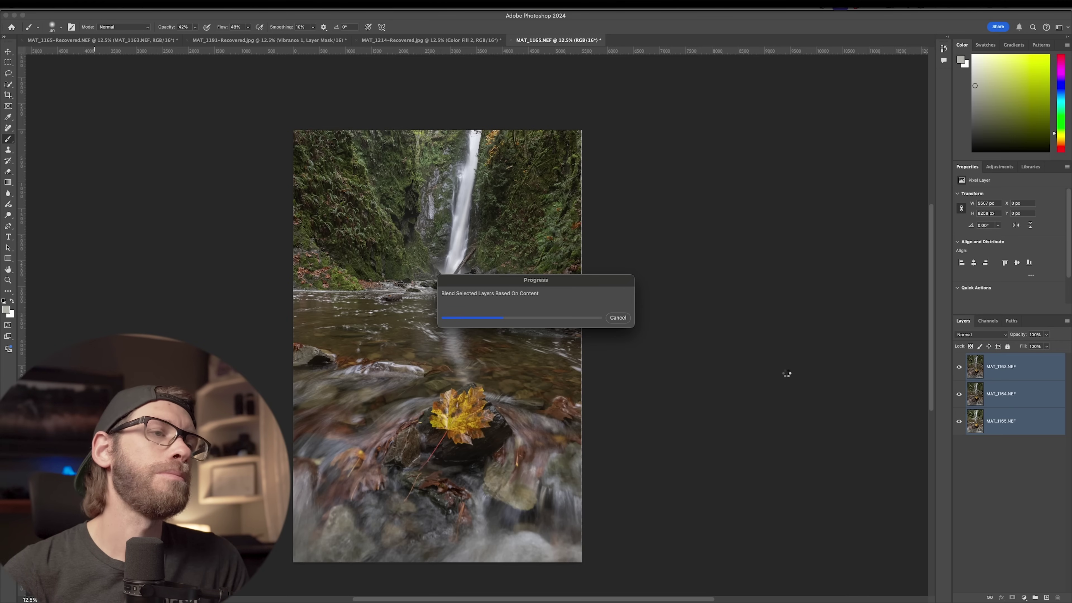
scroll(468, 335, up, 5)
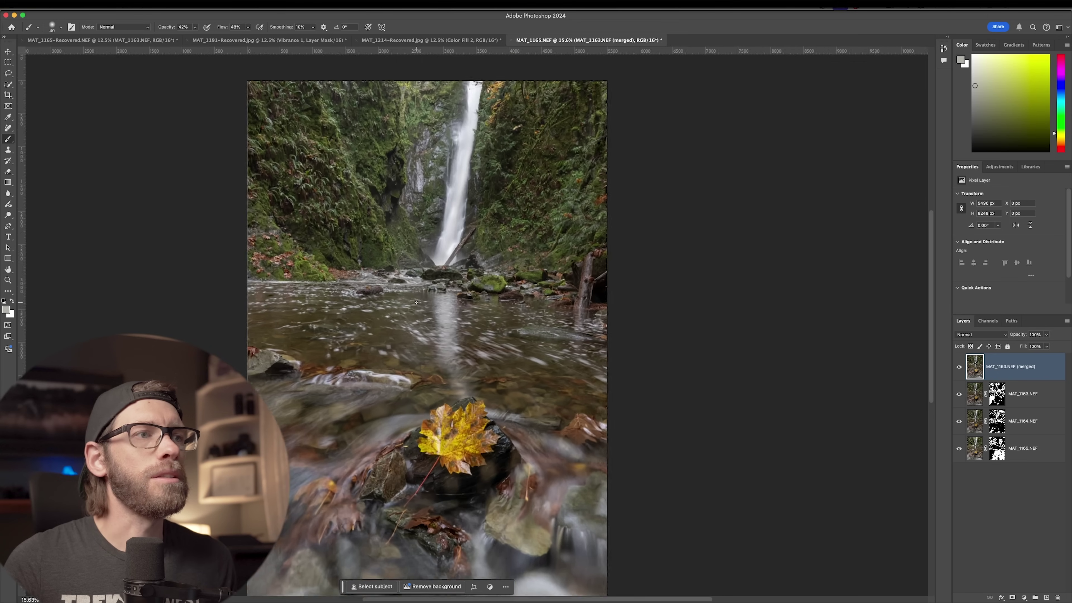
scroll(416, 303, up, 5)
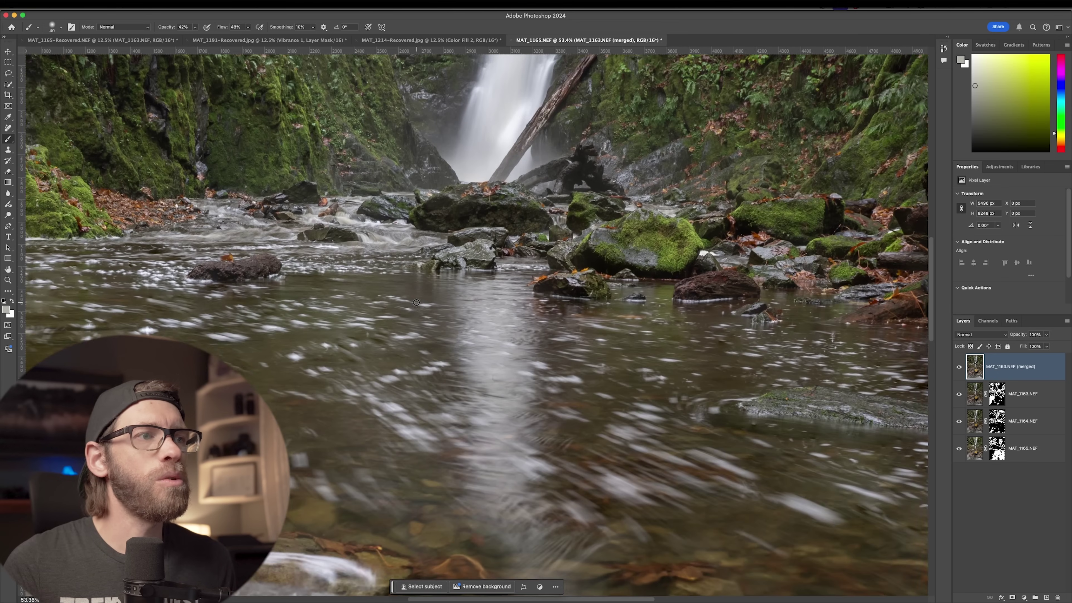
scroll(418, 302, left, 5)
scroll(428, 325, up, 10)
scroll(428, 325, right, 5)
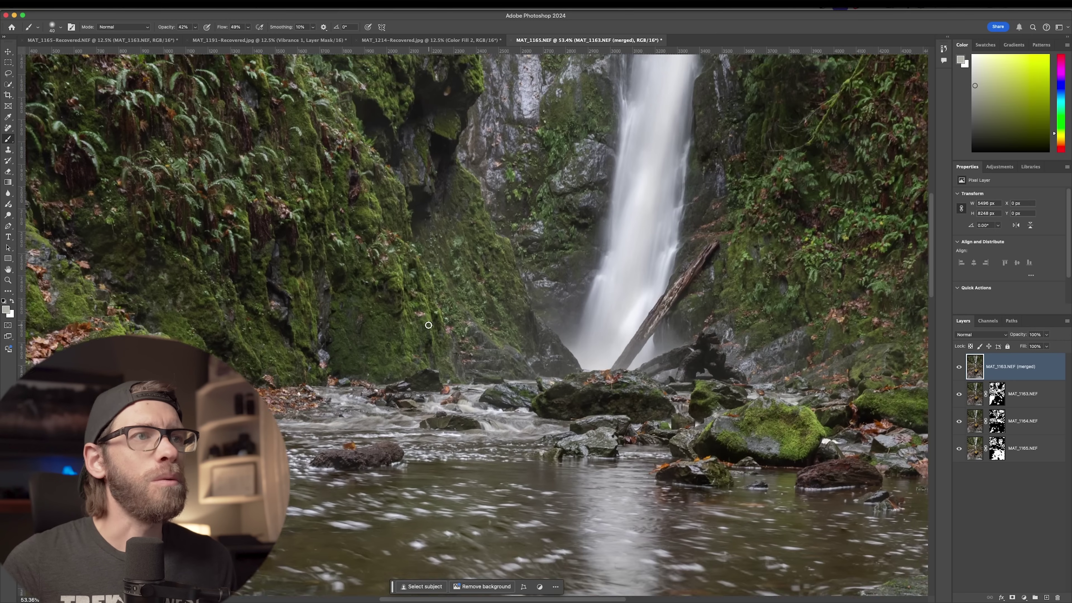
scroll(428, 325, up, 4)
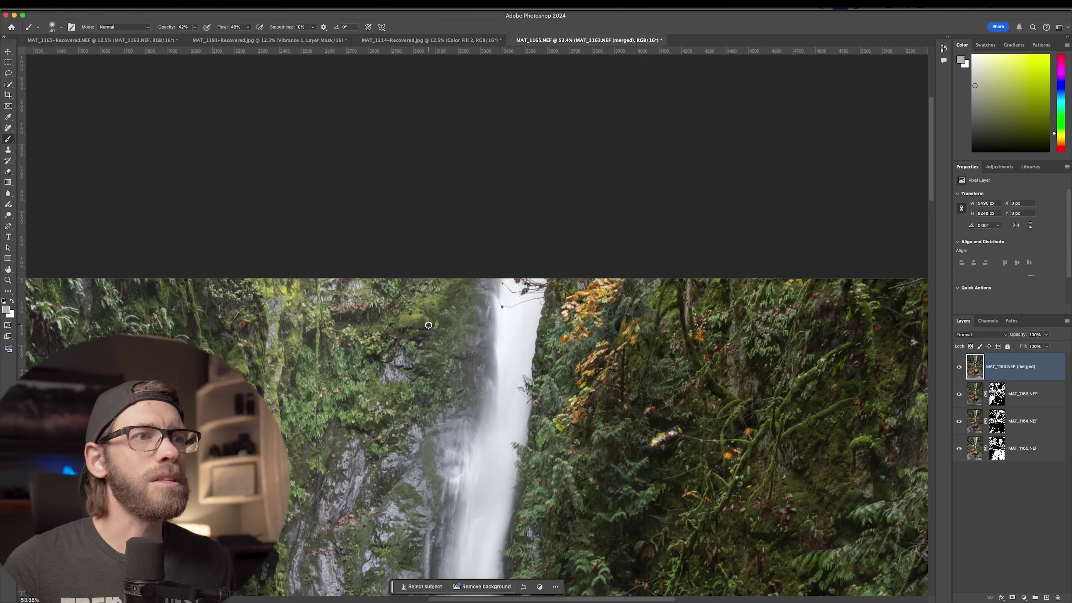
scroll(428, 325, down, 10)
scroll(428, 325, left, 2)
scroll(427, 319, down, 9)
scroll(427, 319, left, 7)
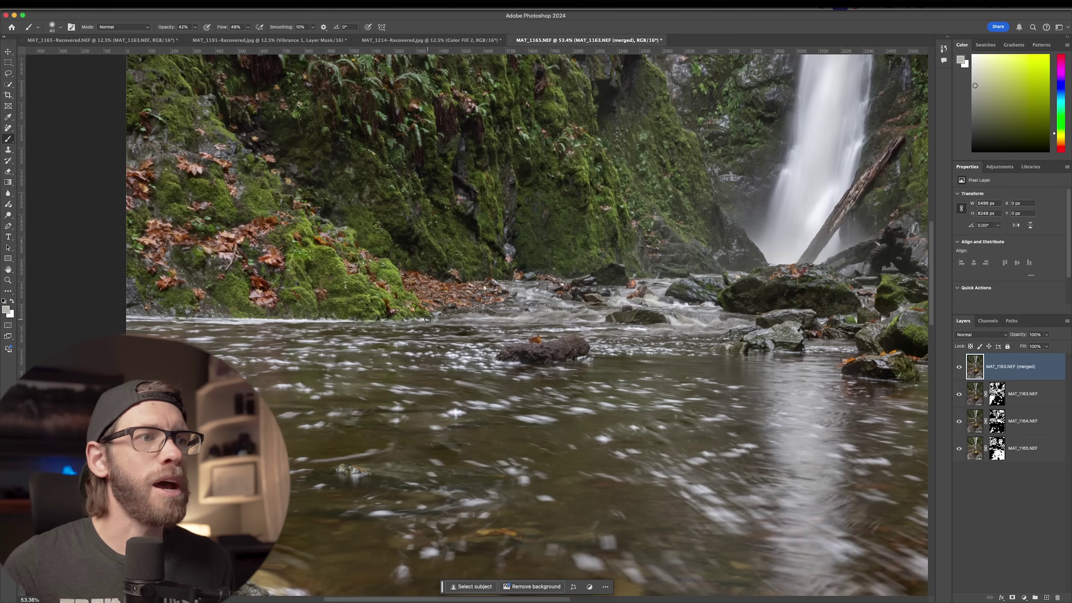
scroll(427, 319, down, 20)
scroll(427, 319, right, 10)
scroll(427, 319, up, 2)
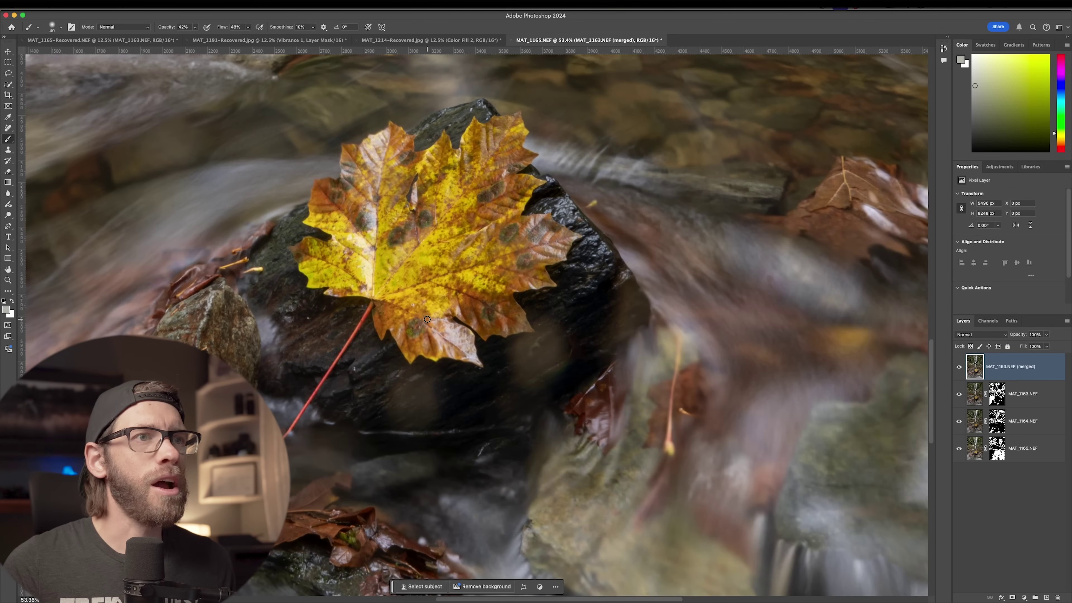
scroll(498, 260, up, 5)
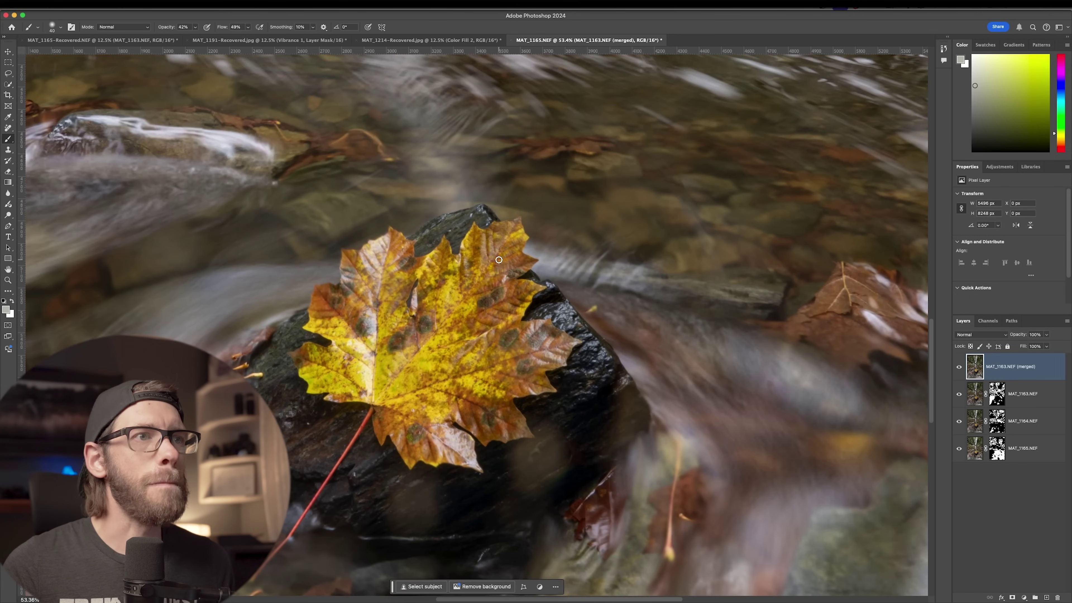
scroll(499, 260, up, 15)
scroll(499, 260, right, 6)
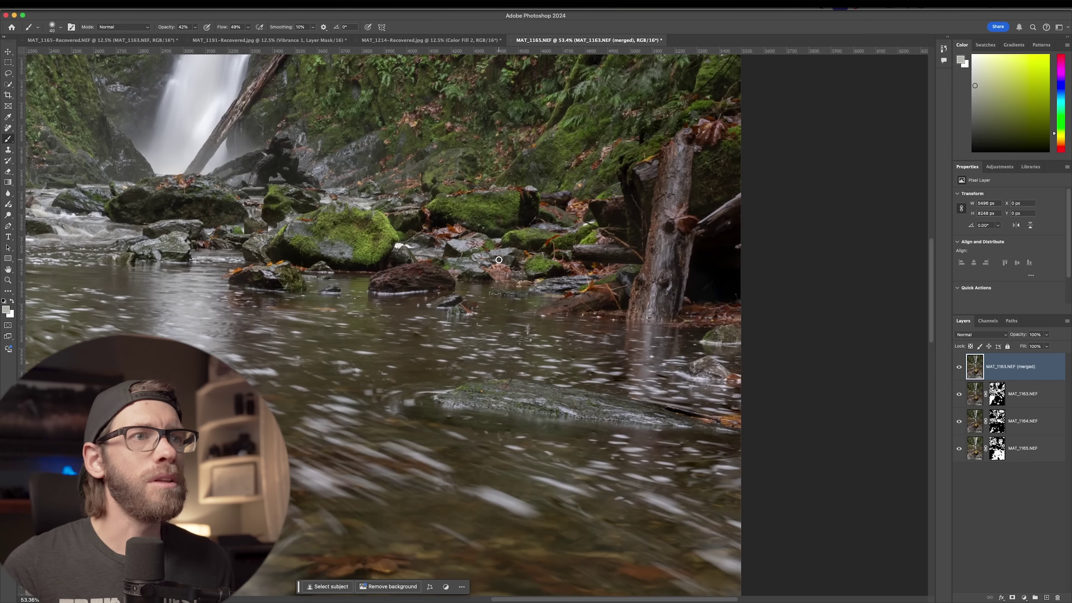
scroll(498, 260, down, 5)
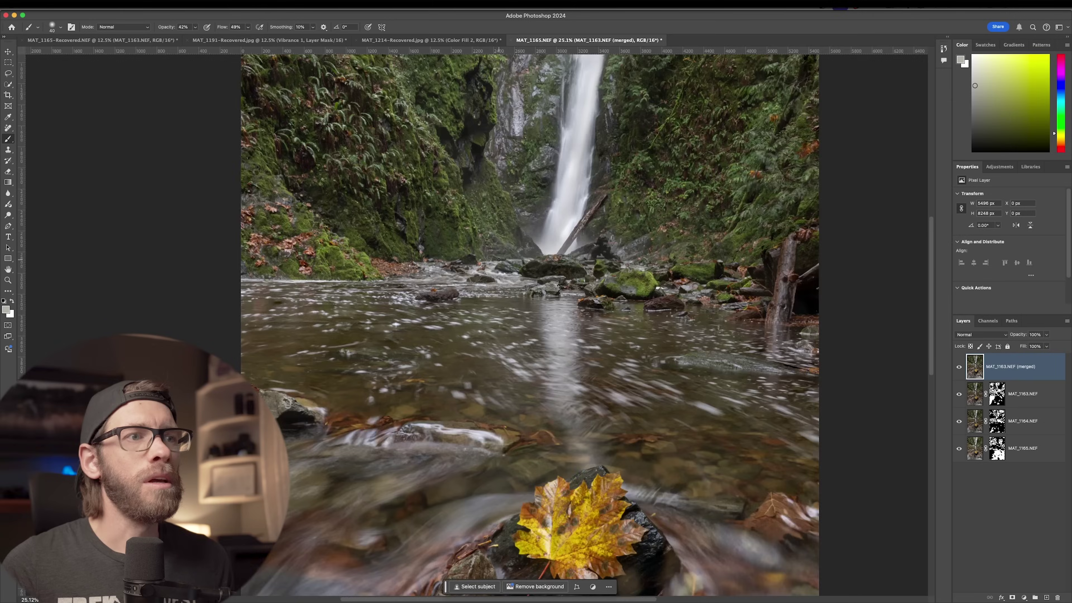
scroll(499, 259, down, 3)
Hide the merged layer, then toggle MAT_1163.NEF and MAT_1164.NEF off and back on
click(959, 367)
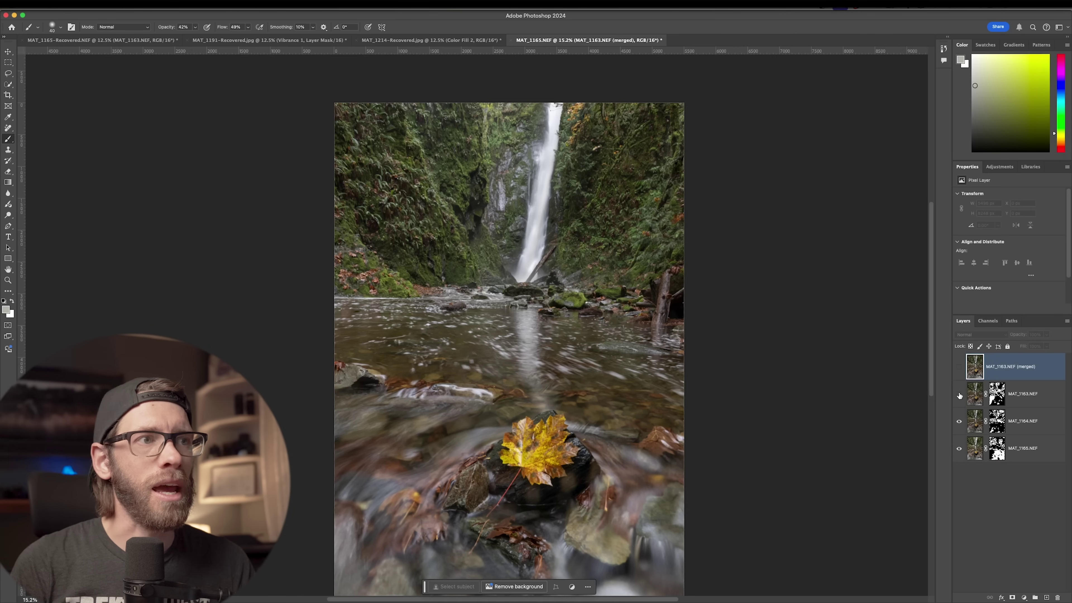
click(959, 396)
click(959, 422)
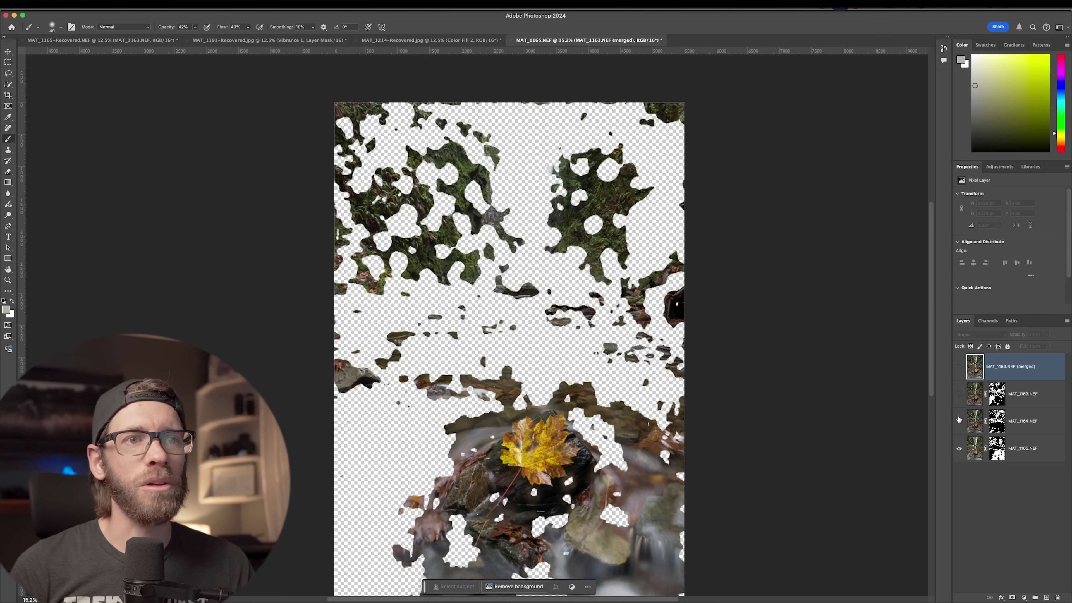
click(959, 423)
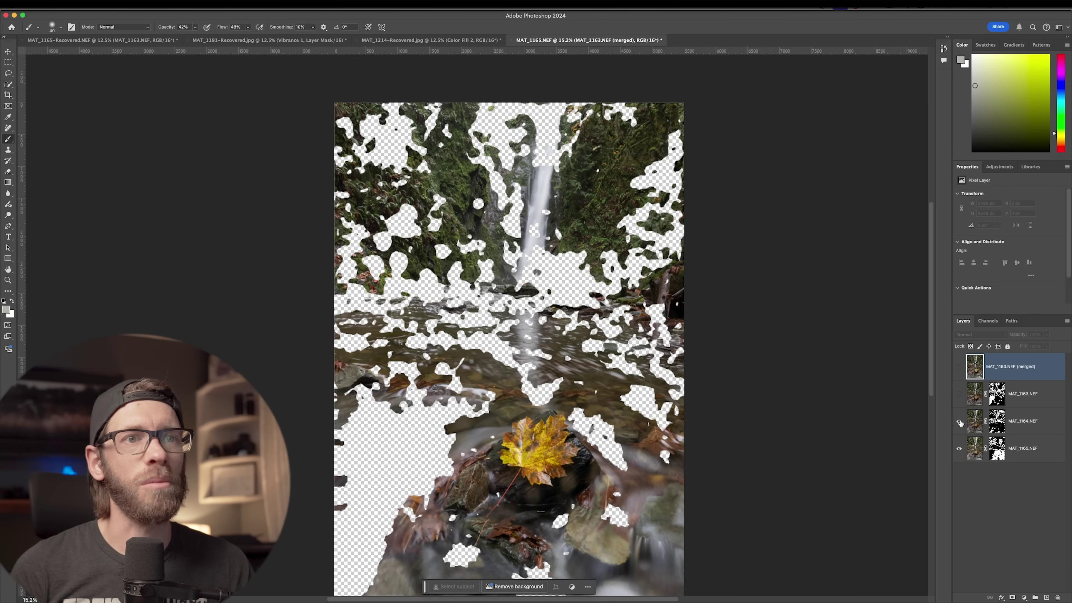
click(958, 395)
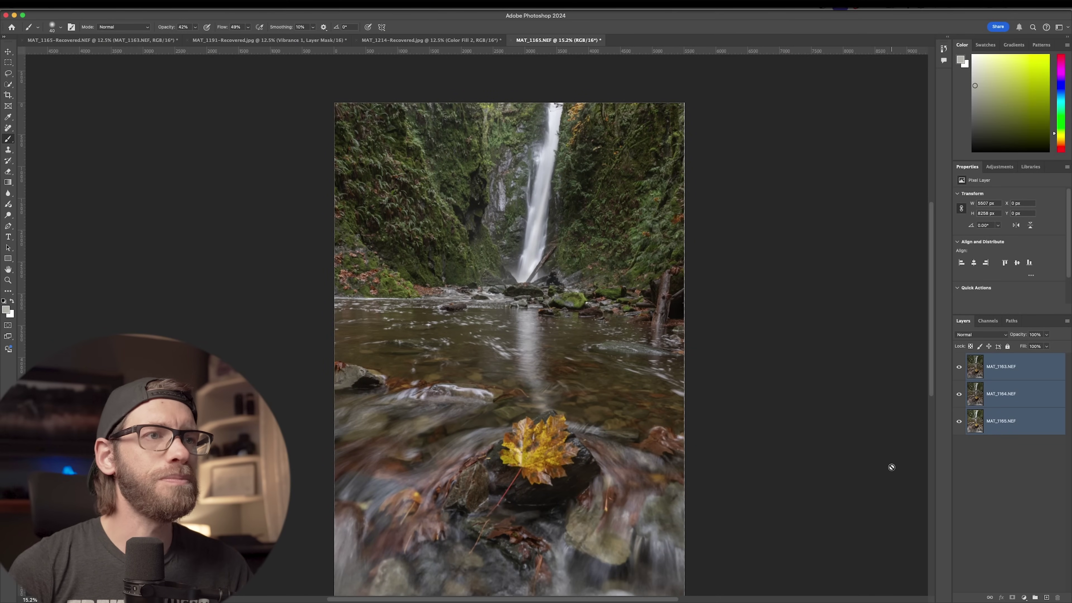
Deselect the layers, hide MAT_1163.NEF and MAT_1164.NEF, and zoom in on the leaf
click(1014, 475)
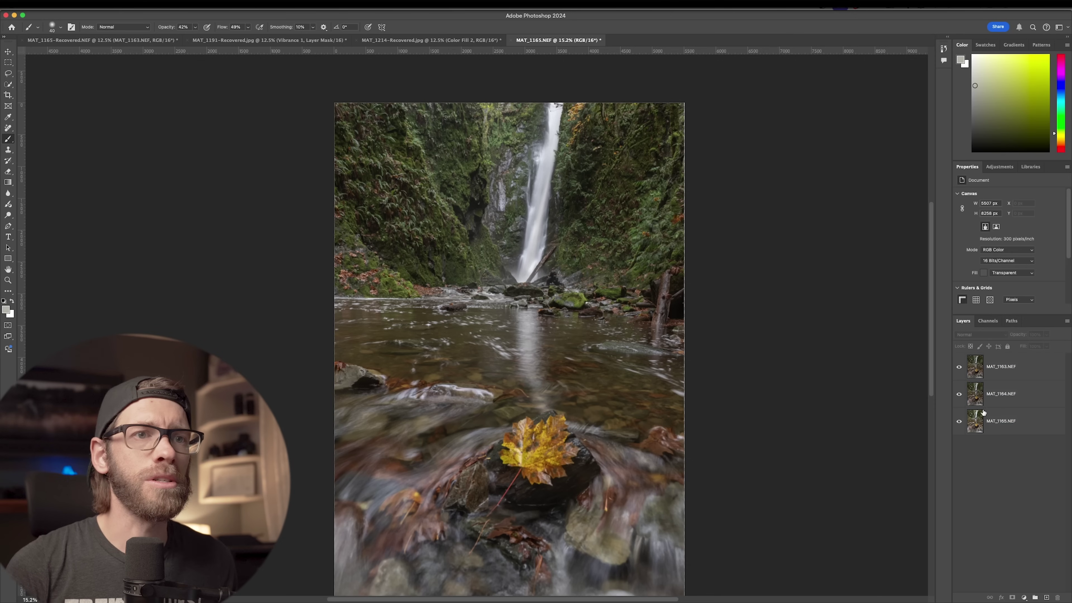
click(958, 367)
click(958, 393)
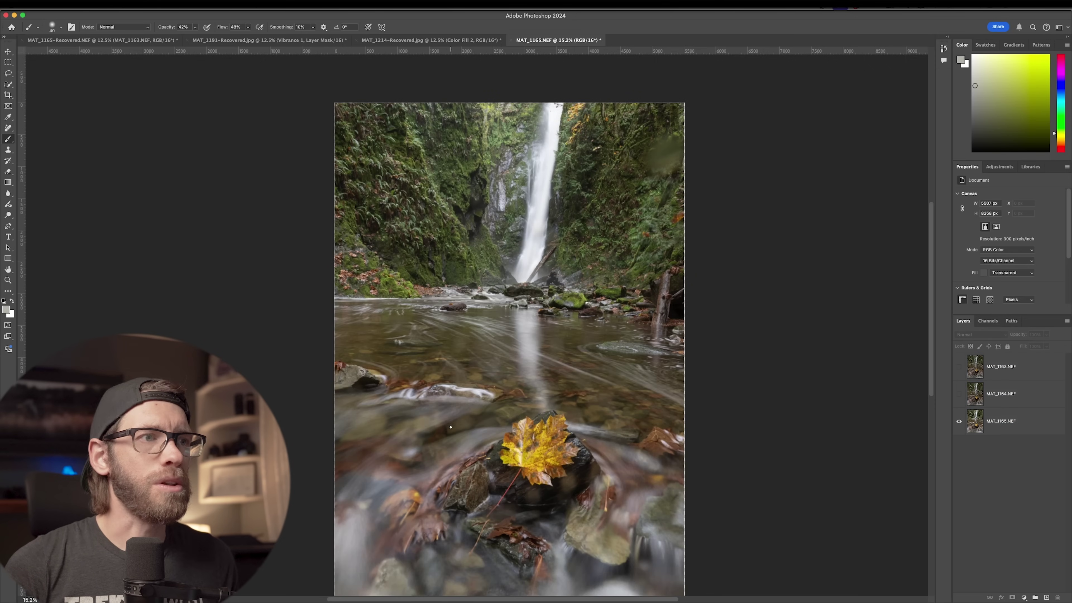
scroll(450, 427, up, 5)
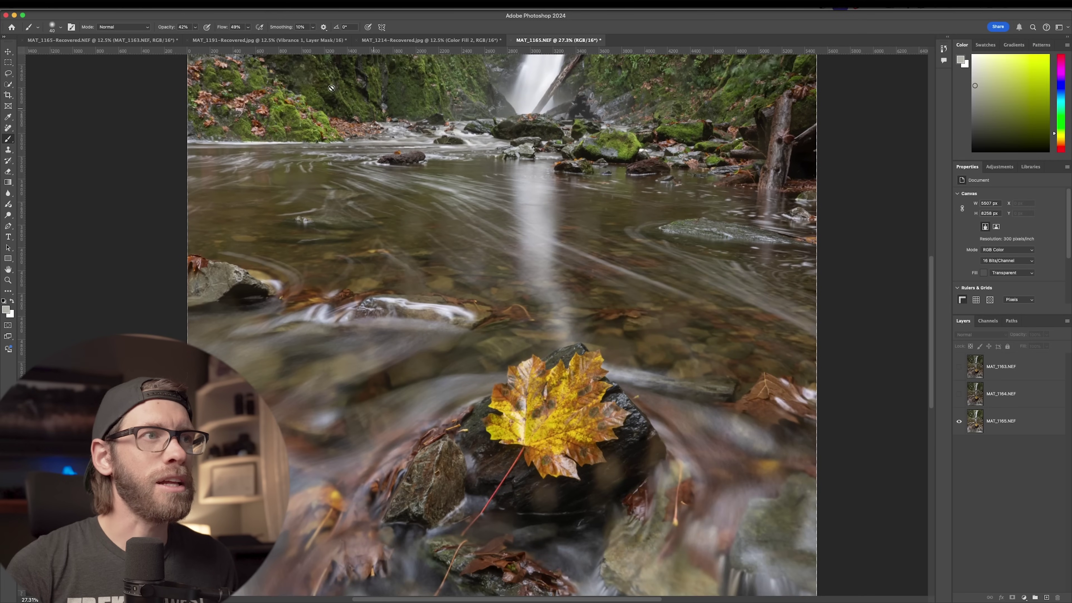
scroll(543, 285, down, 4)
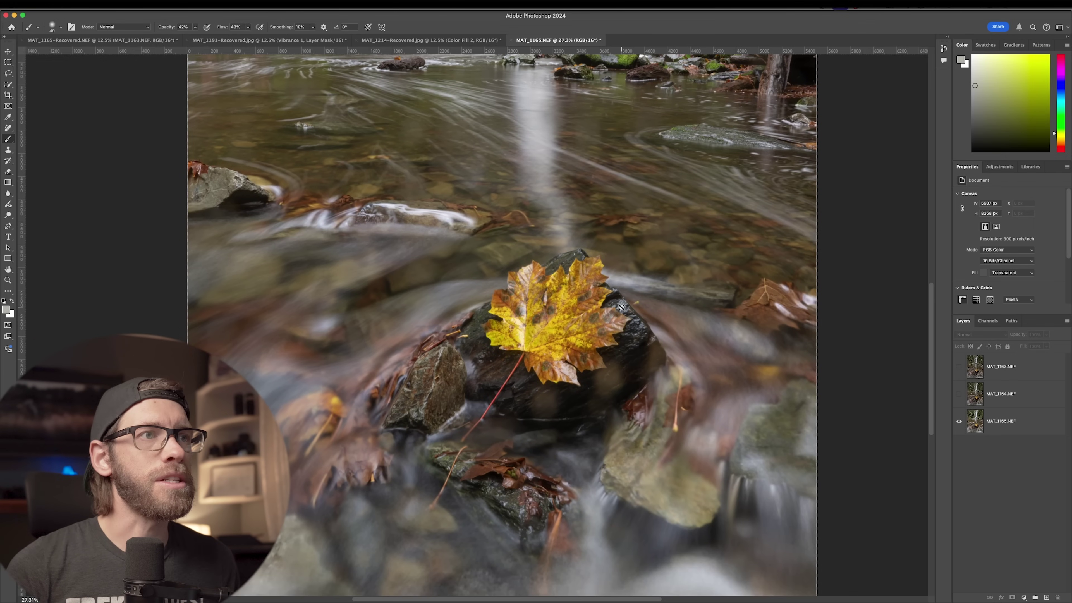
scroll(621, 307, up, 6)
scroll(697, 371, down, 5)
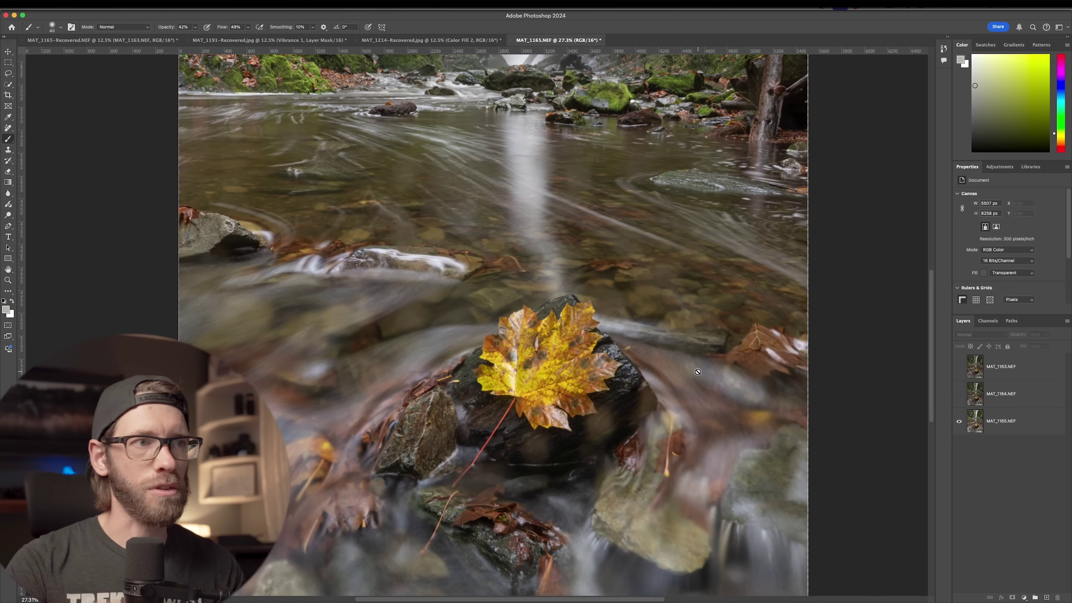
Show MAT_1164.NEF over MAT_1165.NEF and zoom in on the water
click(958, 394)
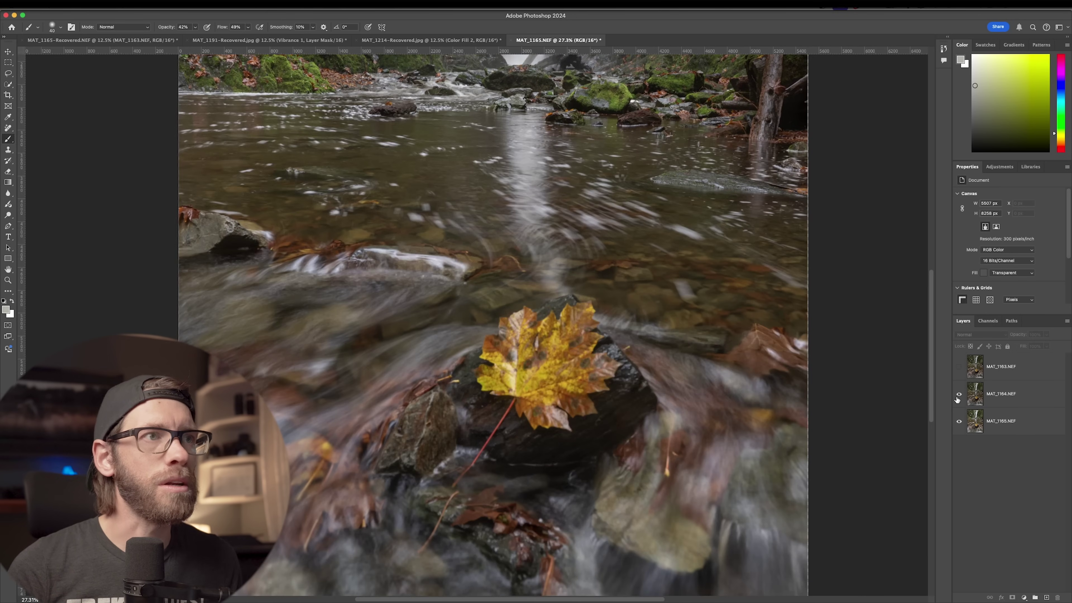
scroll(522, 246, up, 3)
scroll(522, 246, up, 6)
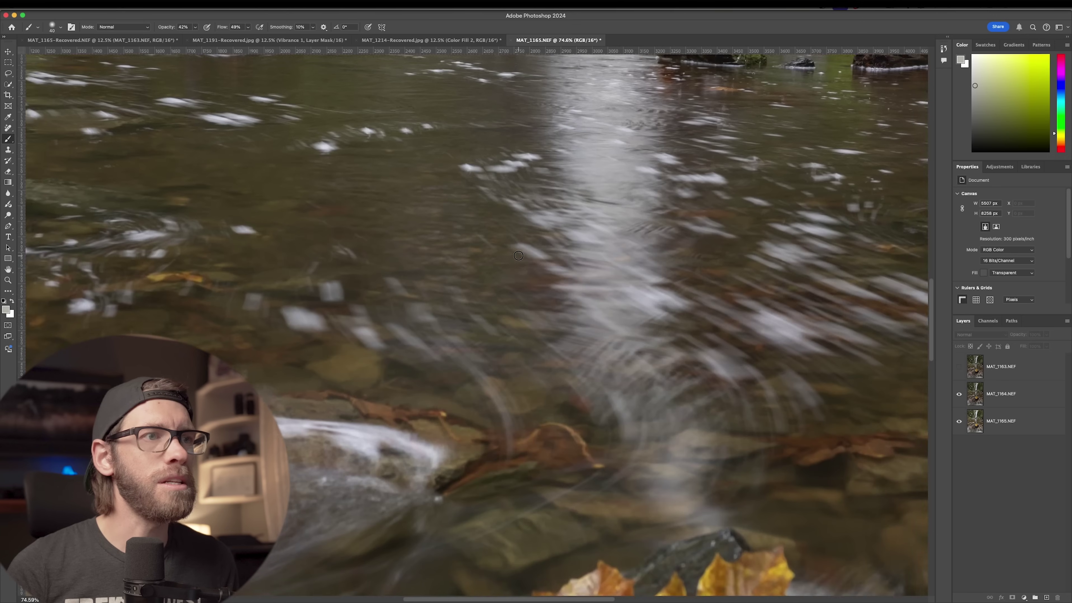
scroll(518, 255, up, 4)
scroll(518, 255, right, 8)
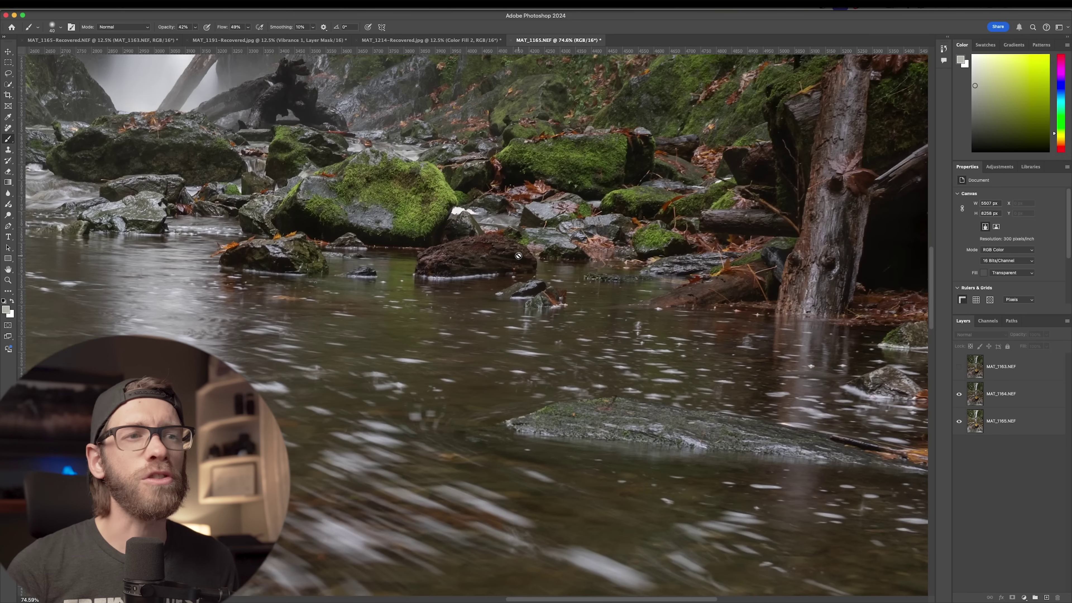
scroll(518, 256, right, 6)
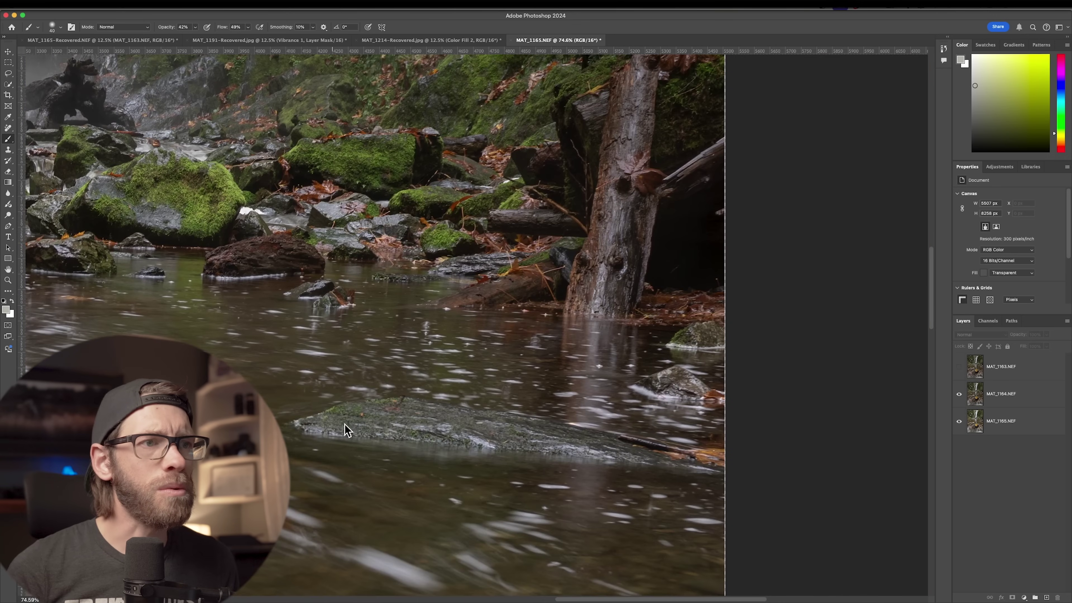
scroll(525, 417, left, 10)
scroll(526, 417, up, 3)
scroll(526, 417, right, 8)
scroll(526, 416, down, 3)
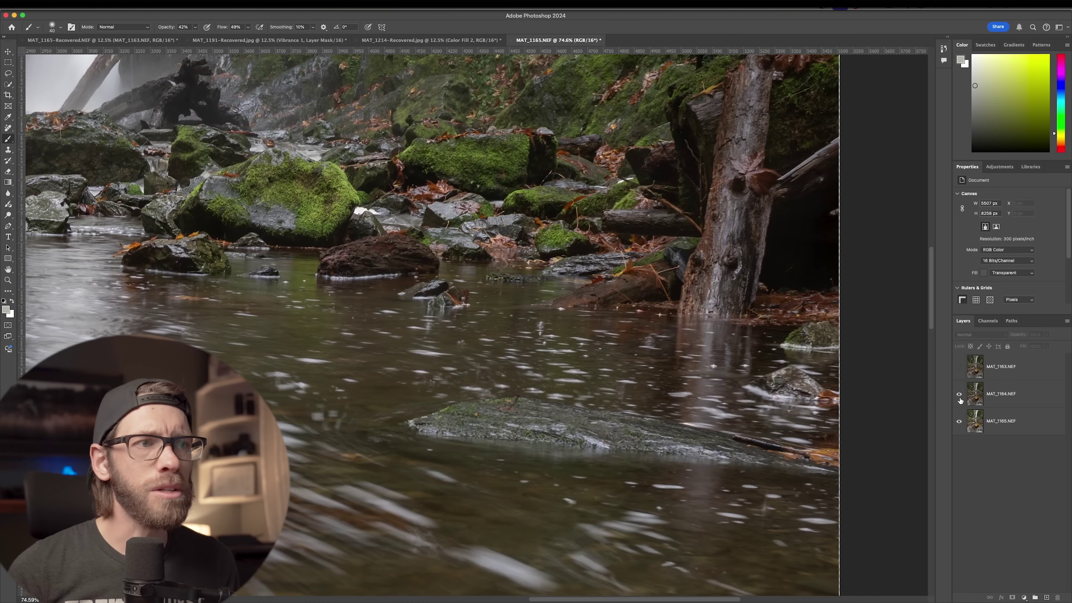
Toggle MAT_1164.NEF to compare the water, then leave it visible and selected
click(959, 394)
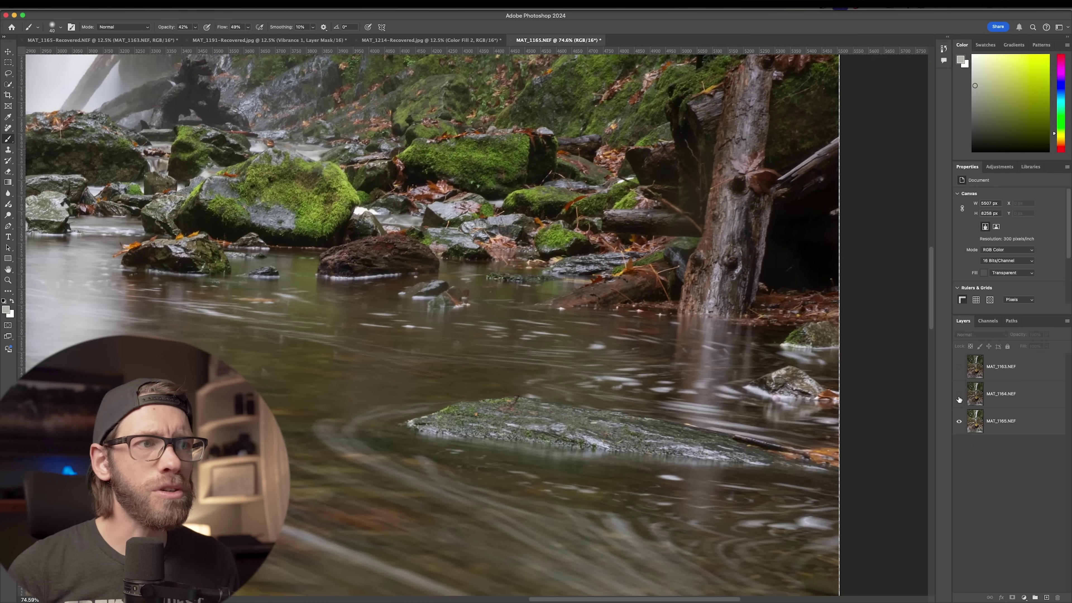
scroll(559, 484, up, 5)
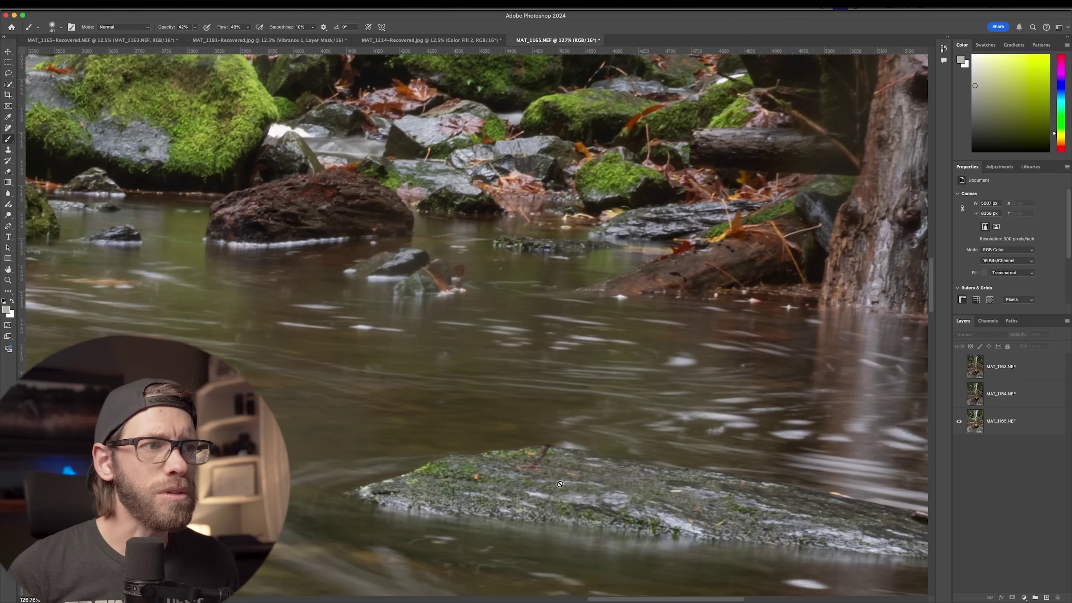
click(958, 394)
click(958, 394)
scroll(791, 337, up, 5)
scroll(791, 338, right, 2)
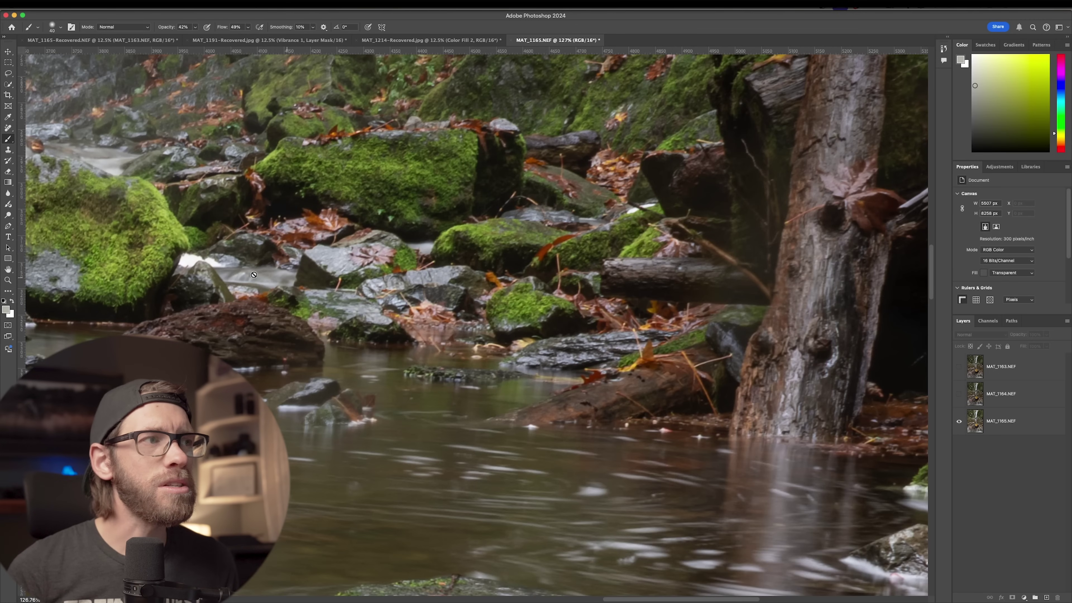
scroll(376, 296, left, 2)
scroll(340, 284, right, 5)
scroll(340, 283, down, 10)
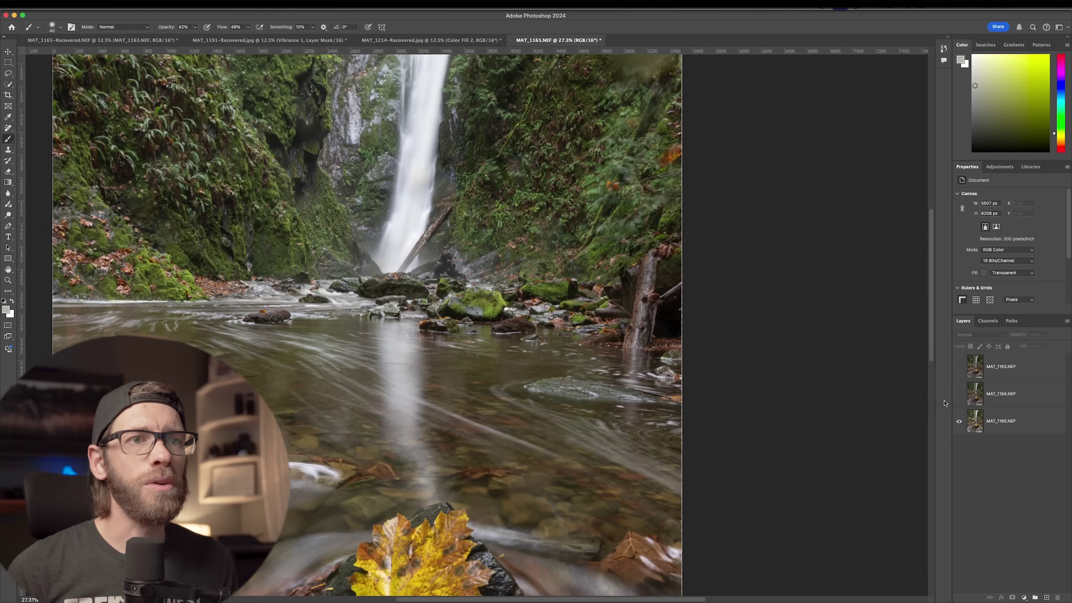
click(959, 394)
scroll(902, 390, left, 4)
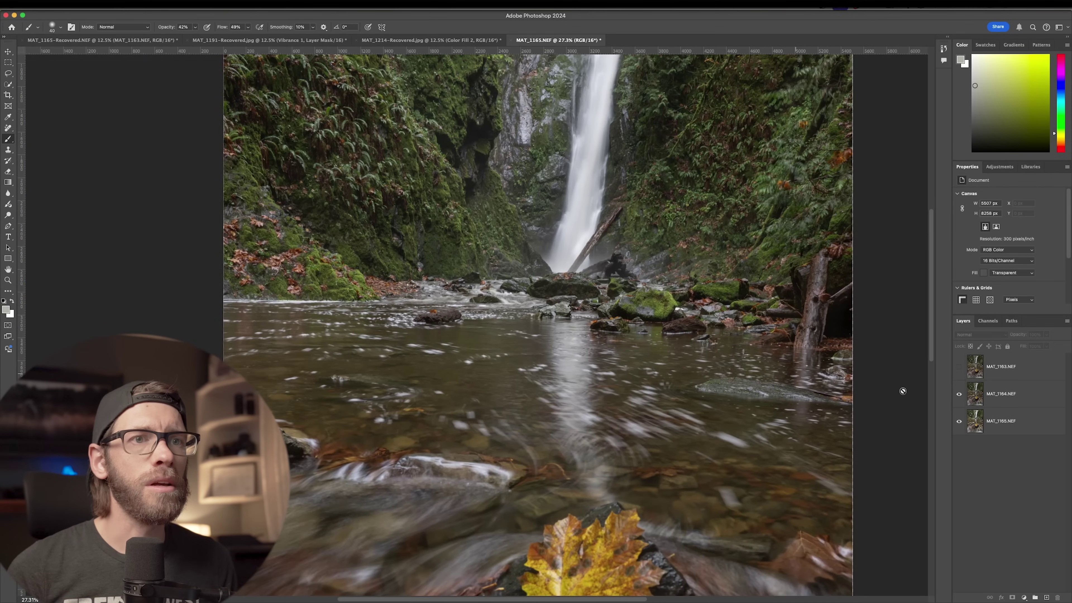
click(972, 395)
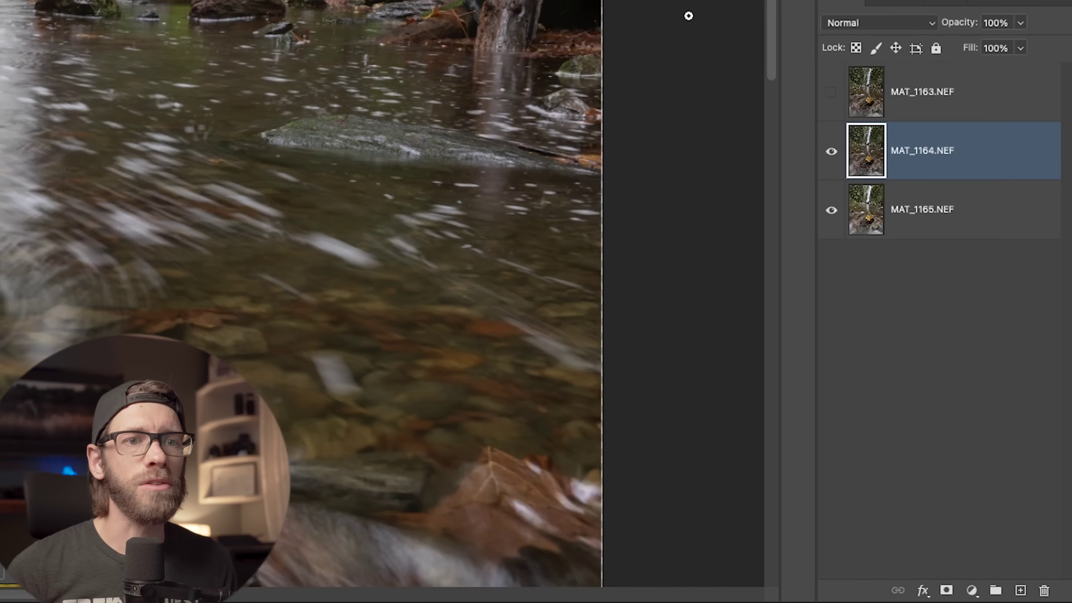
Add a layer mask to MAT_1164.NEF, invert it to solid black, and zoom out
click(945, 590)
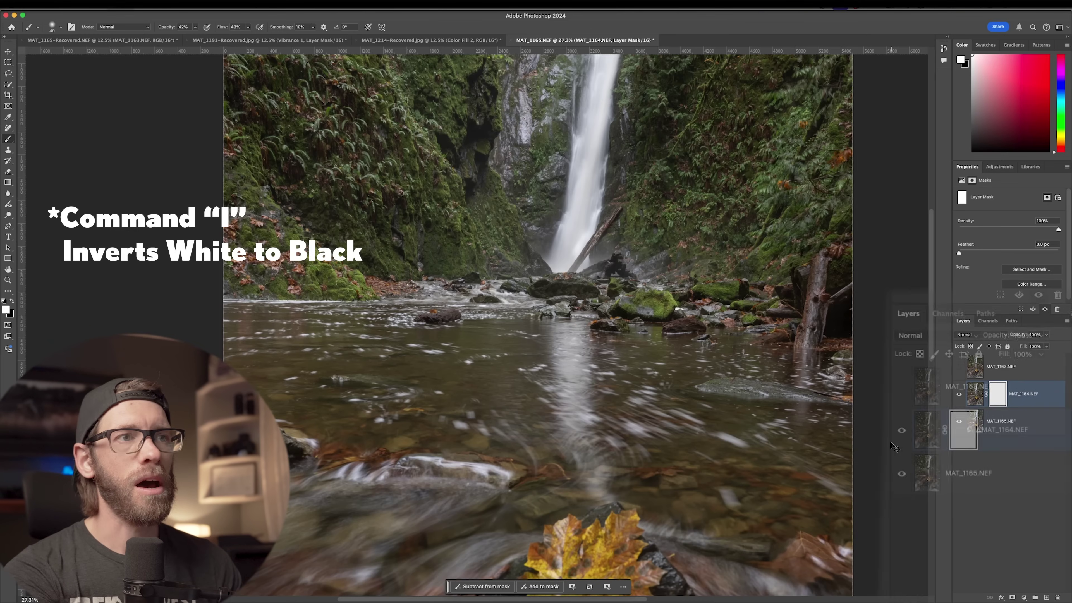
key(super+i)
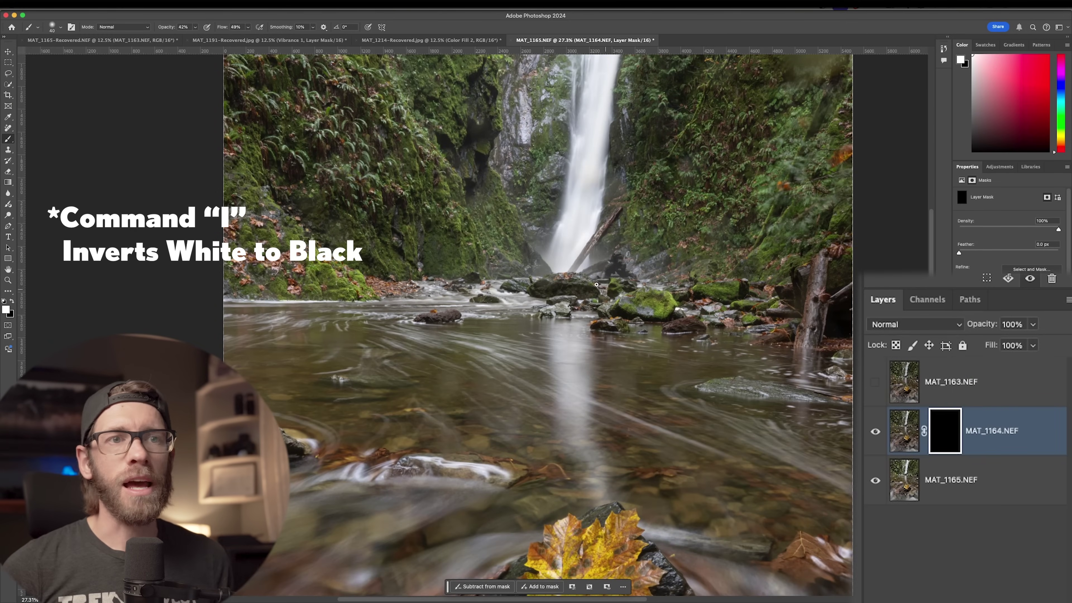
scroll(599, 282, down, 3)
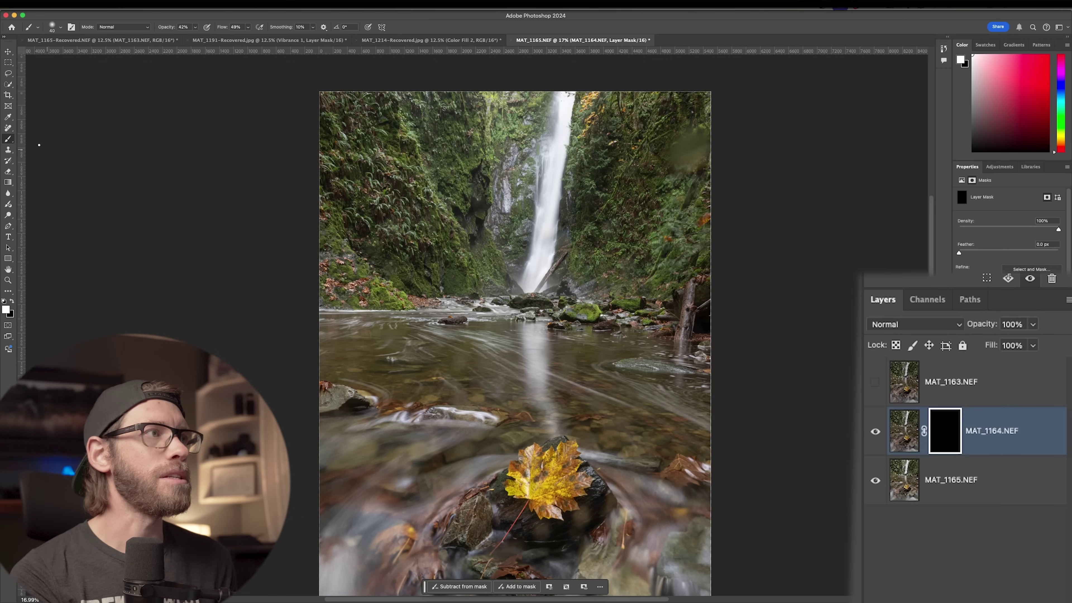
Resize the brush from 1700 to 900 and set its opacity and flow to 100%
scroll(515, 338, up, 3)
scroll(515, 338, down, 3)
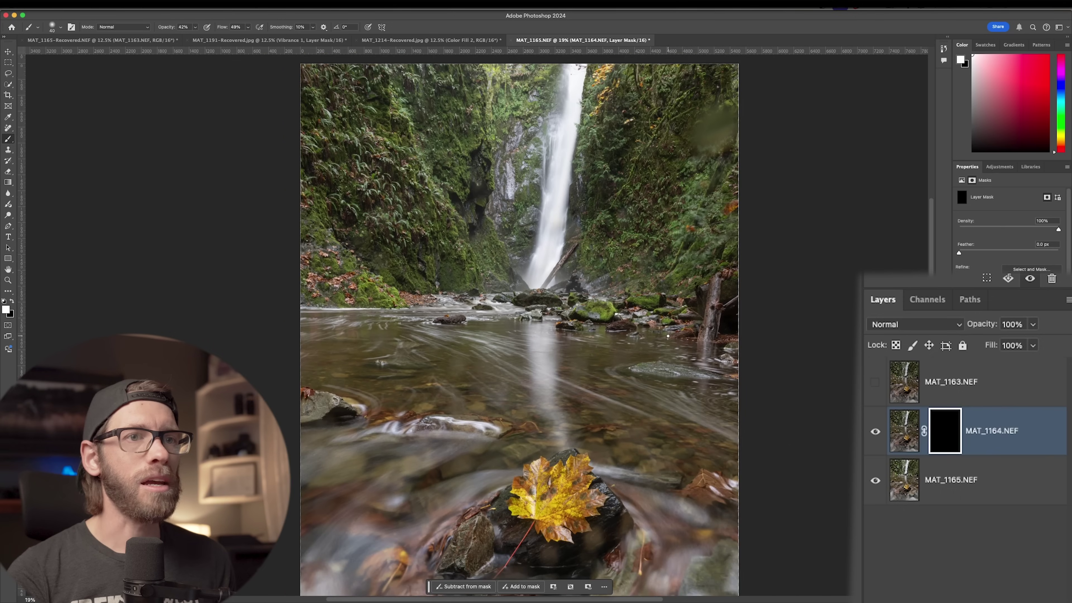
key(bracketright)
key(bracketright)
key(bracketright)
key(bracketright)
key(bracketright)
key(bracketright)
key(bracketright)
scroll(647, 349, right, 2)
scroll(648, 349, right, 5)
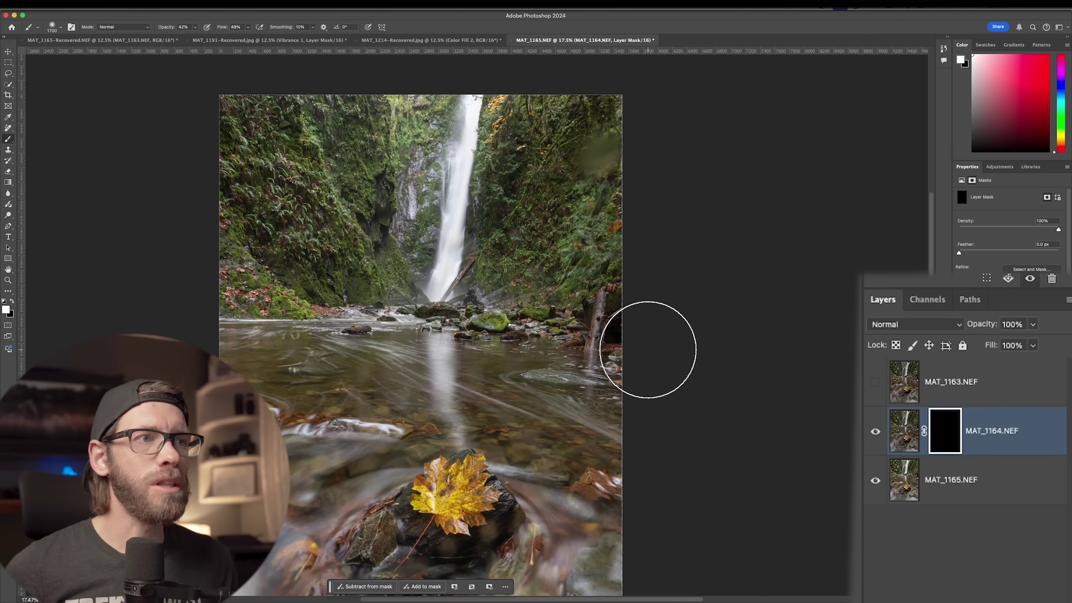
scroll(648, 349, up, 10)
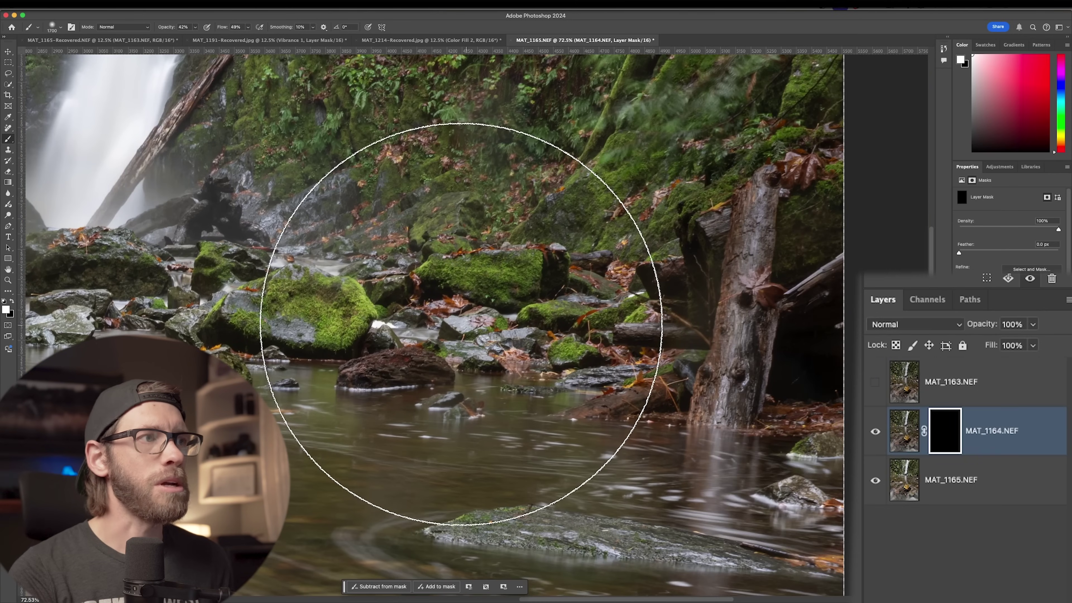
key(bracketleft)
key(bracketleft)
key(bracketleft)
key(bracketleft)
key(bracketleft)
key(bracketleft)
key(bracketleft)
key(bracketleft)
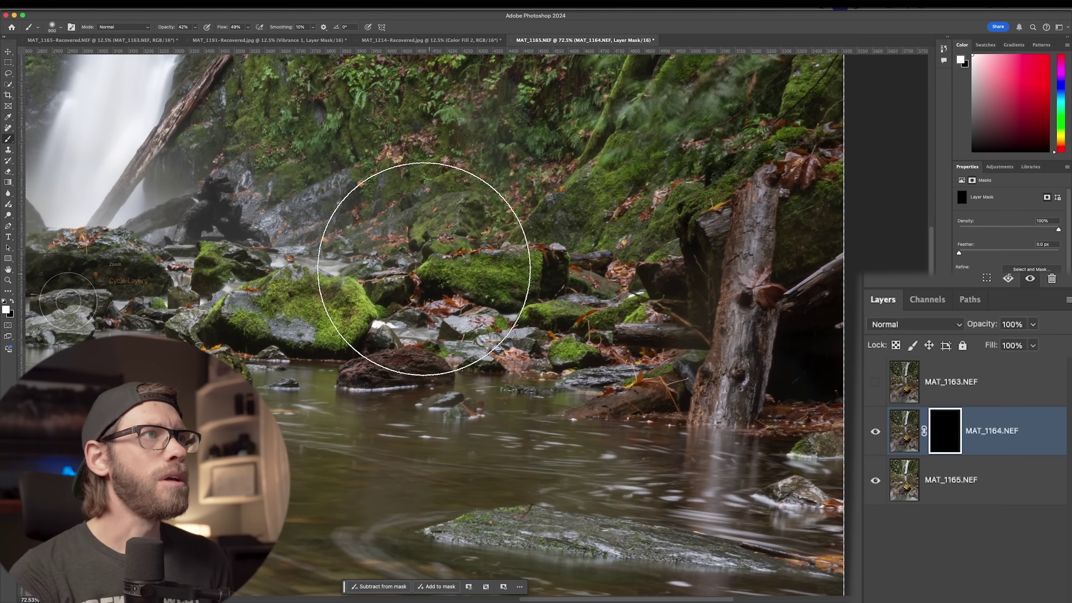
click(195, 27)
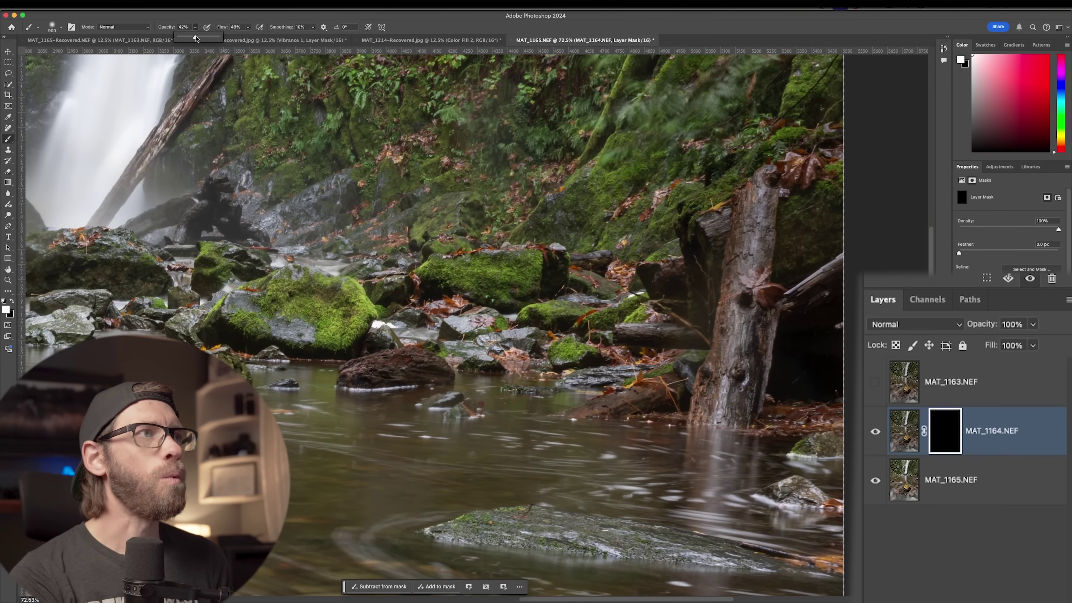
click(248, 28)
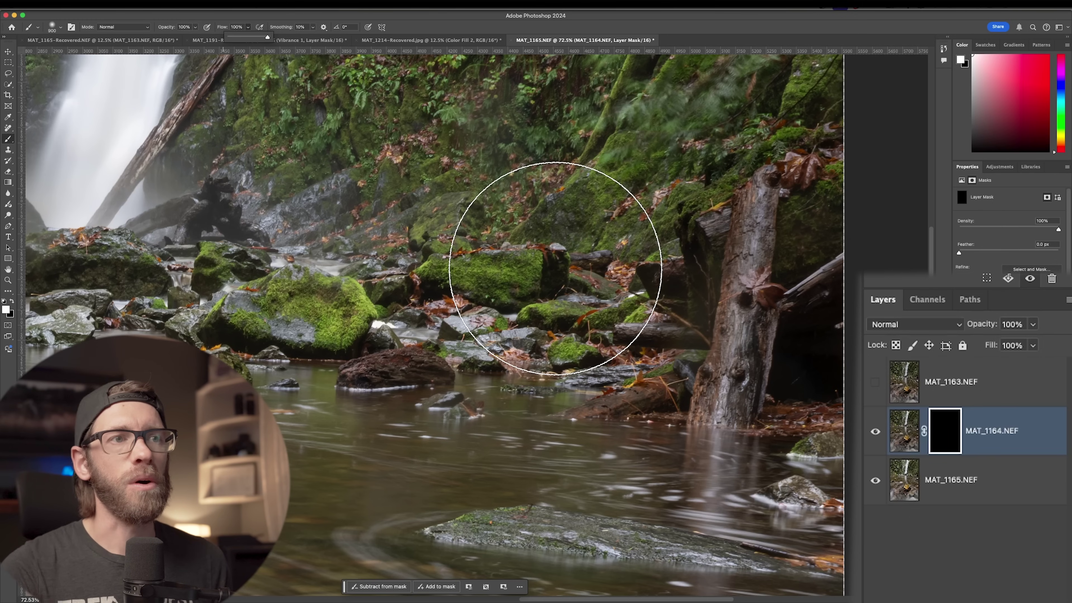
At 100% flow and opacity, paint white over the sharp rocks and erase trial water streaks
click(788, 224)
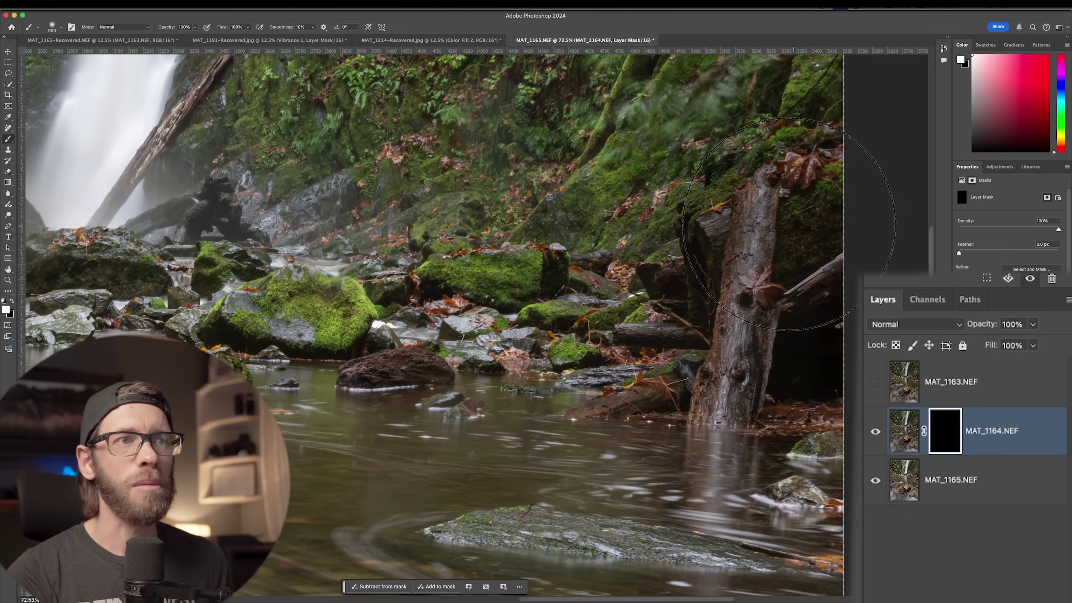
drag(788, 224, 295, 270)
click(195, 28)
click(262, 52)
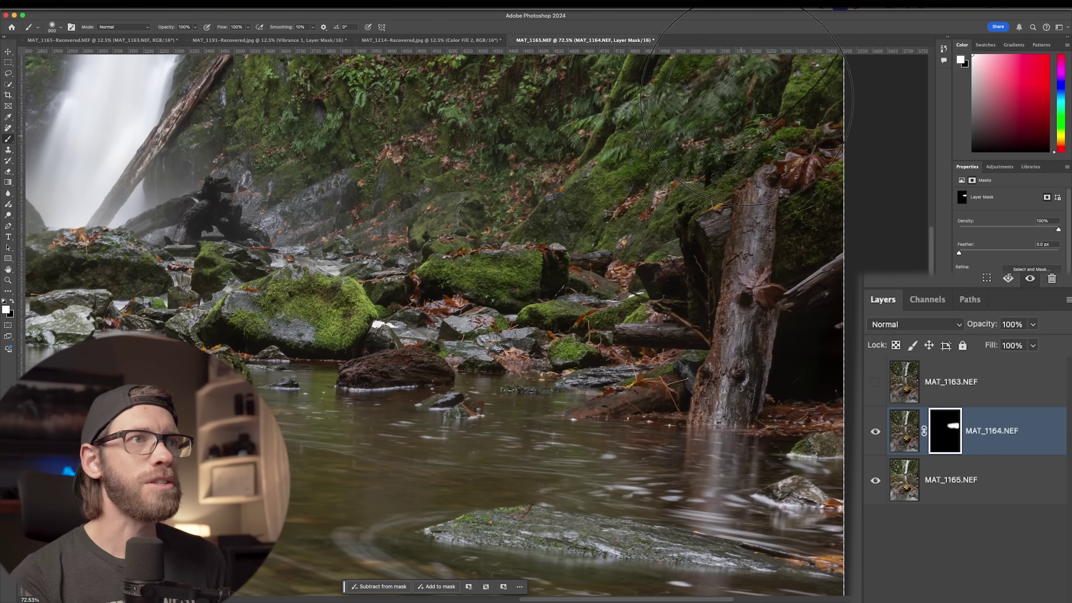
mouse_move(791, 441)
mouse_down()
mouse_move(633, 494)
mouse_move(527, 499)
mouse_up()
key(x)
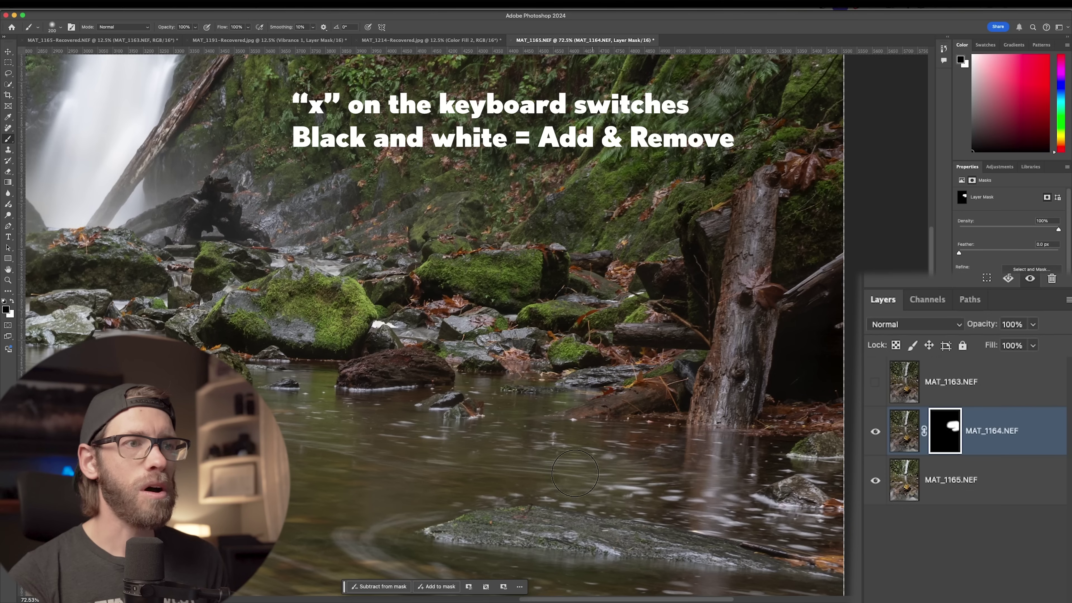
mouse_move(575, 492)
mouse_down()
mouse_move(768, 509)
mouse_move(804, 543)
mouse_move(692, 494)
mouse_move(553, 455)
mouse_up()
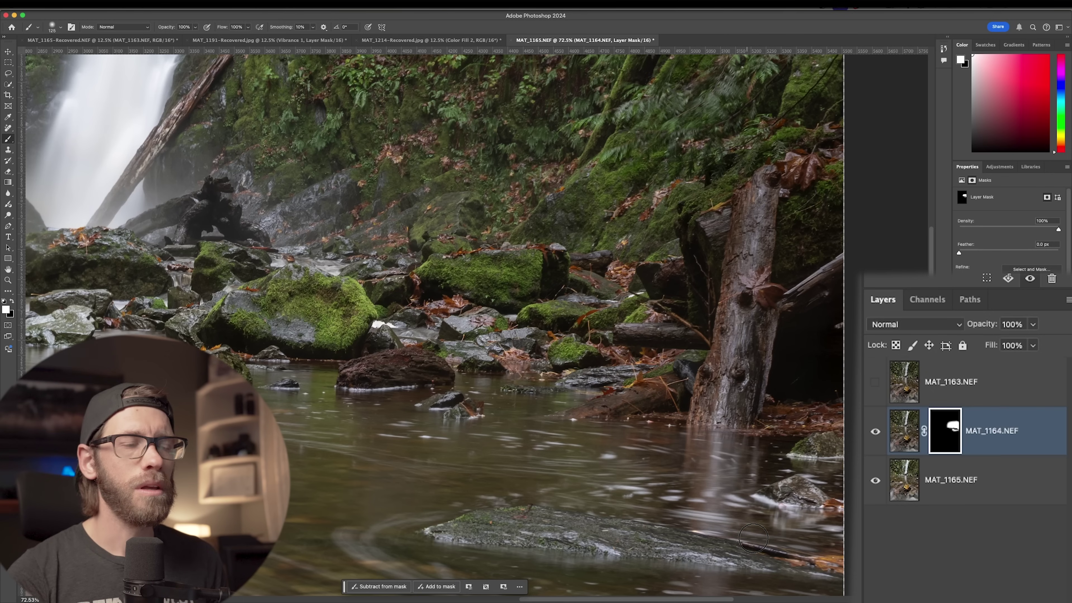
Reveal the rocks at the waterfall base, the misty area to its left, and the stream rock
scroll(760, 533, left, 10)
scroll(760, 534, up, 3)
key(bracketright)
key(bracketright)
key(bracketright)
key(bracketright)
key(bracketright)
key(bracketright)
drag(264, 300, 507, 347)
key(bracketright)
key(bracketleft)
key(bracketleft)
key(bracketleft)
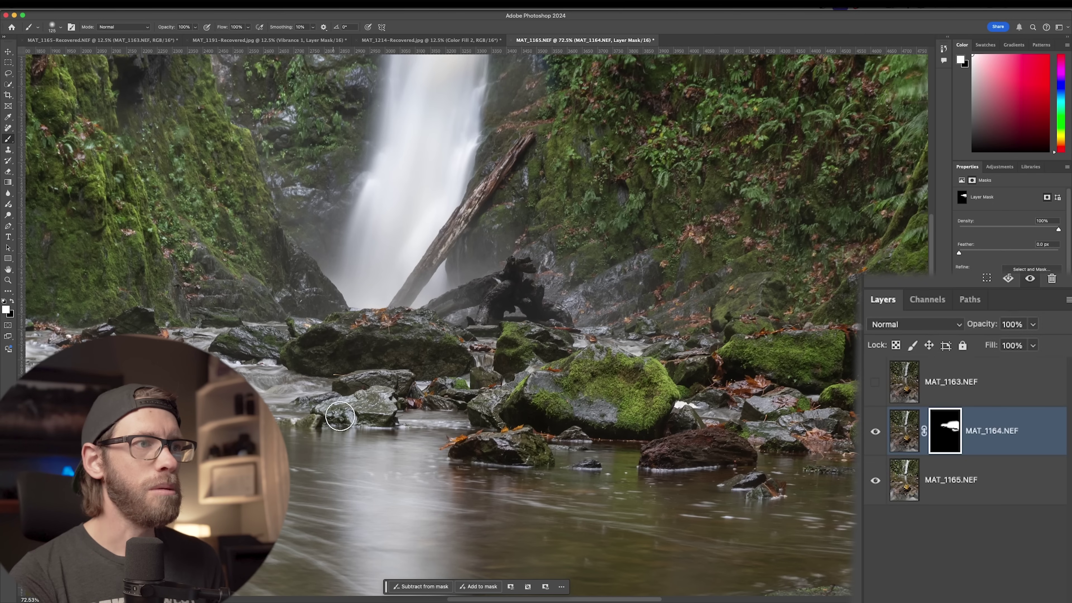
key(bracketright)
key(bracketright)
key(bracketright)
key(bracketright)
key(bracketright)
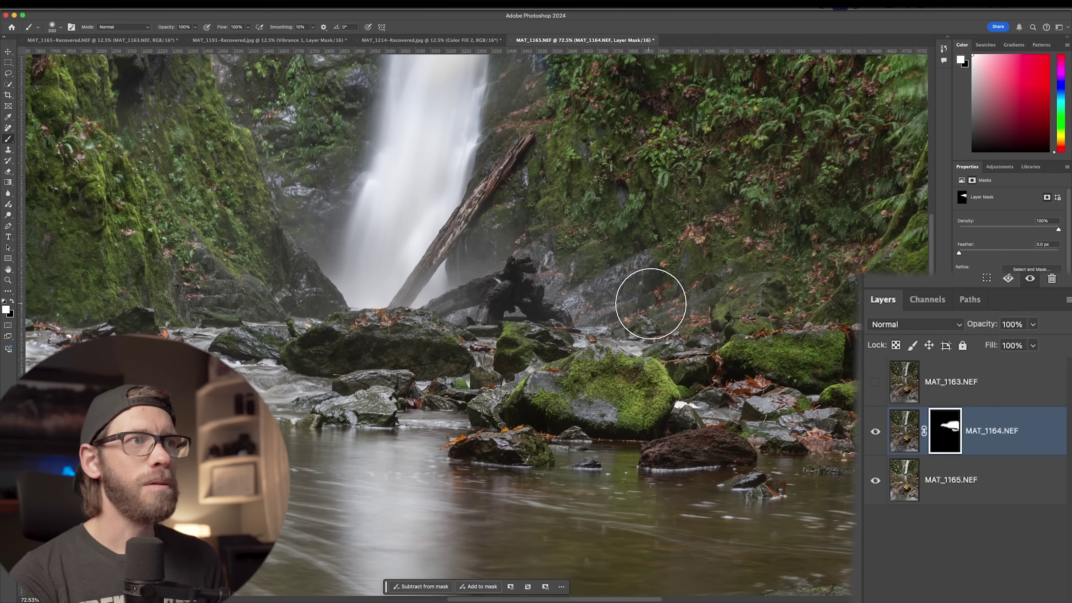
drag(411, 224, 319, 177)
scroll(281, 218, left, 15)
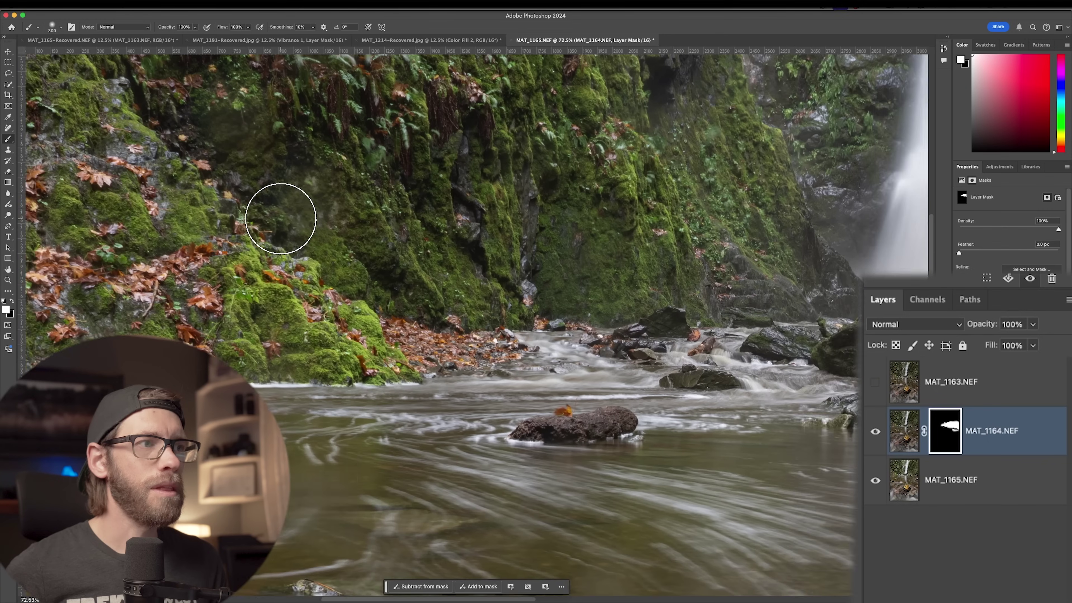
key(bracketleft)
key(bracketleft)
key(bracketleft)
key(bracketleft)
key(bracketleft)
drag(614, 428, 663, 420)
Switch back to white and, with a 1900 brush, reveal the top of the left cliff
key(bracketright)
key(bracketright)
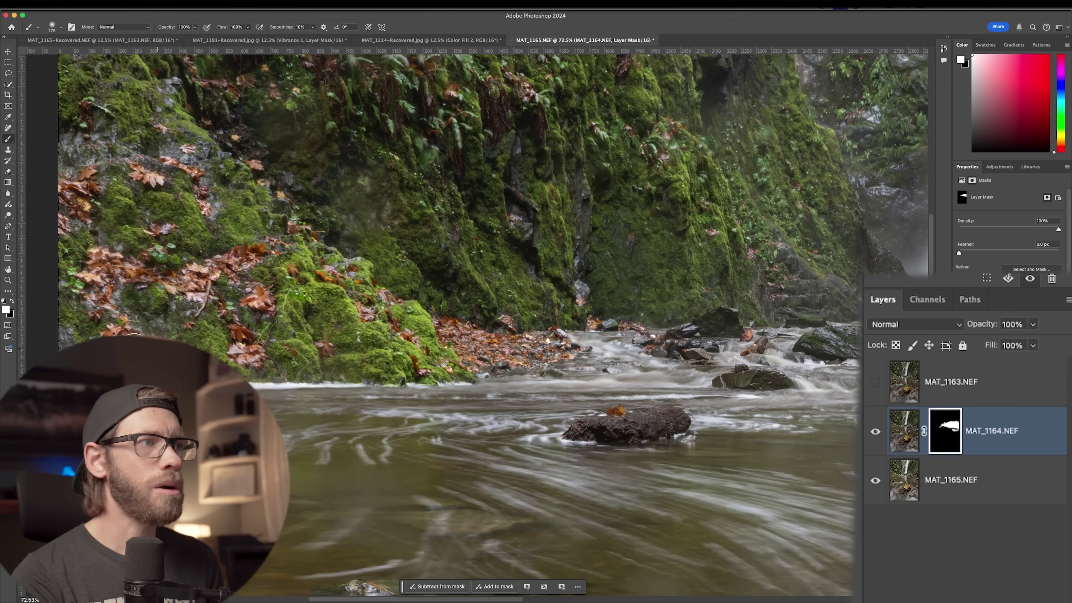
key(bracketright)
key(bracketright)
key(bracketright)
key(bracketright)
key(bracketright)
key(bracketright)
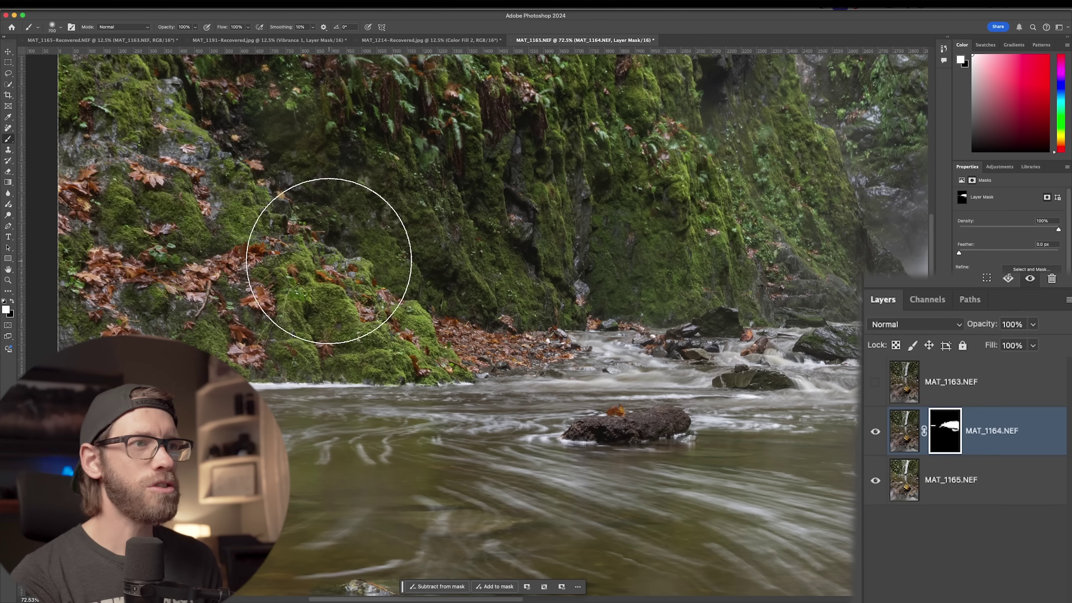
key(bracketleft)
key(bracketleft)
key(bracketleft)
key(bracketleft)
key(bracketleft)
key(bracketleft)
key(bracketleft)
key(bracketleft)
key(x)
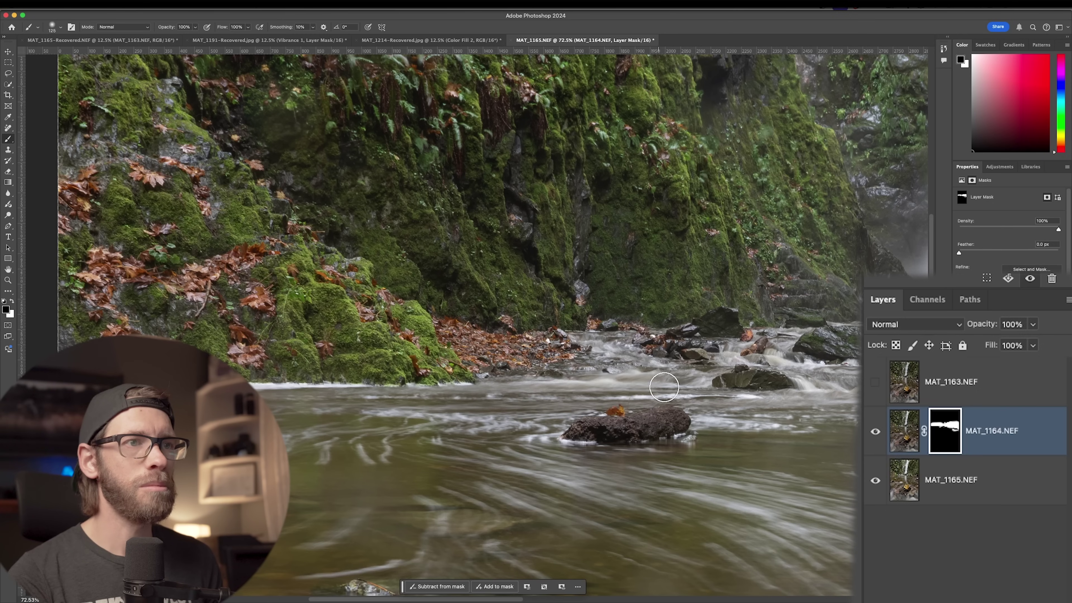
key(bracketright)
key(bracketright)
key(bracketright)
key(bracketright)
key(bracketright)
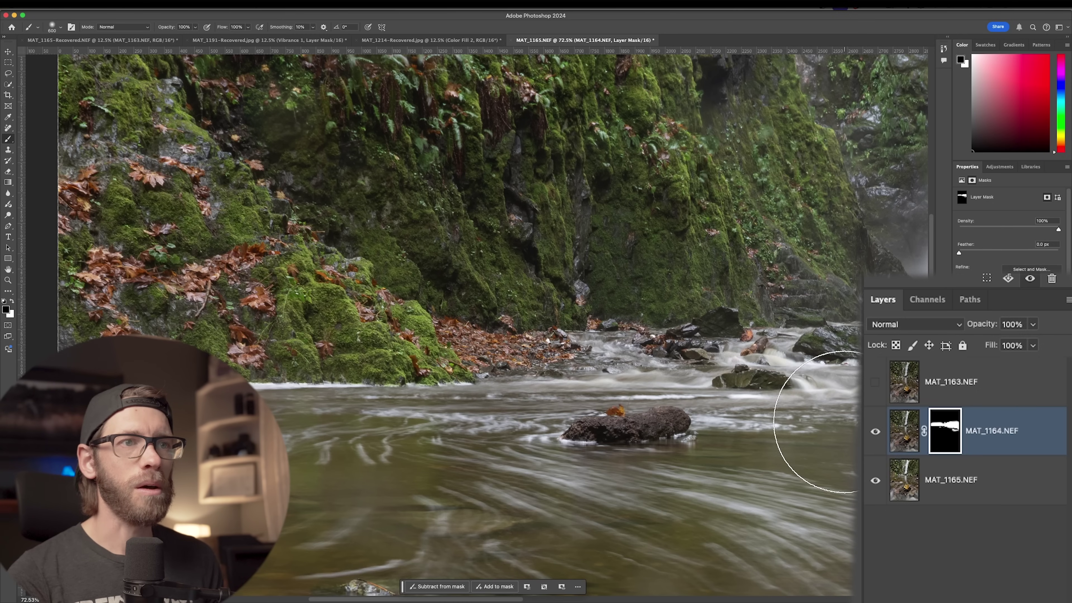
key(bracketleft)
key(bracketleft)
key(bracketleft)
key(bracketleft)
key(bracketleft)
key(x)
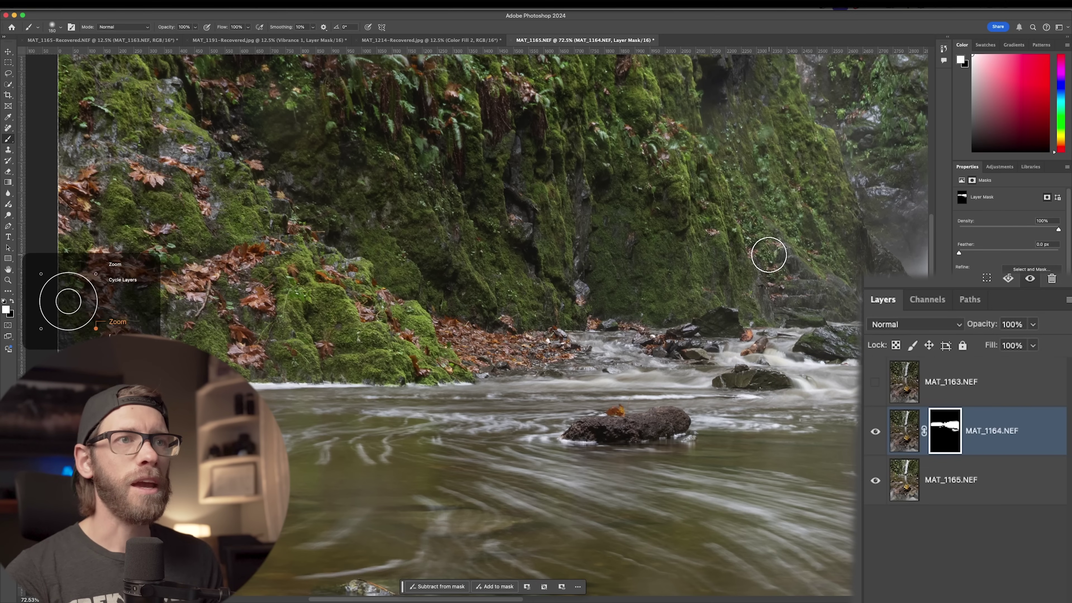
scroll(747, 291, down, 6)
scroll(735, 296, up, 3)
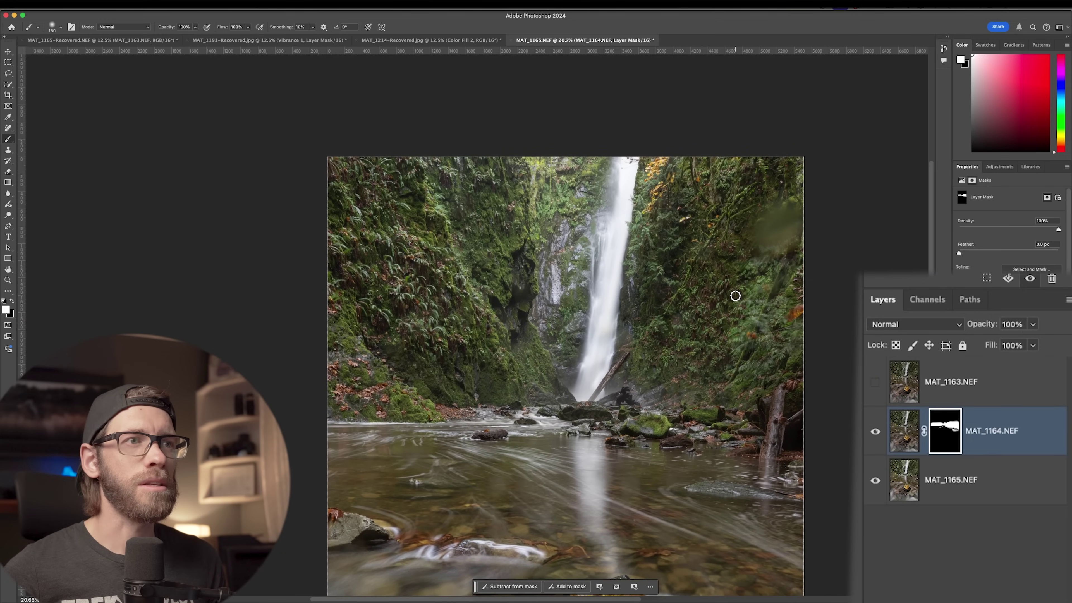
key(bracketright)
key(bracketright)
key(bracketright)
key(bracketright)
key(bracketright)
key(bracketright)
key(bracketright)
key(bracketright)
key(bracketright)
key(bracketright)
key(bracketright)
key(bracketright)
key(bracketright)
key(bracketright)
key(bracketright)
key(bracketright)
key(bracketright)
key(bracketright)
key(bracketright)
key(bracketright)
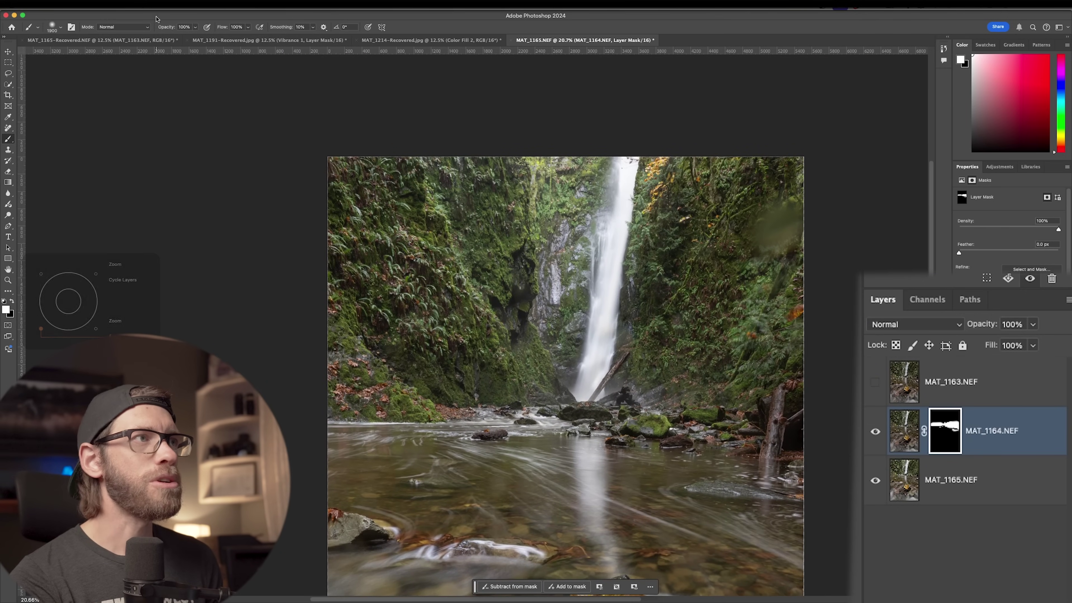
key(bracketright)
key(bracketright)
key(bracketright)
key(bracketright)
key(bracketright)
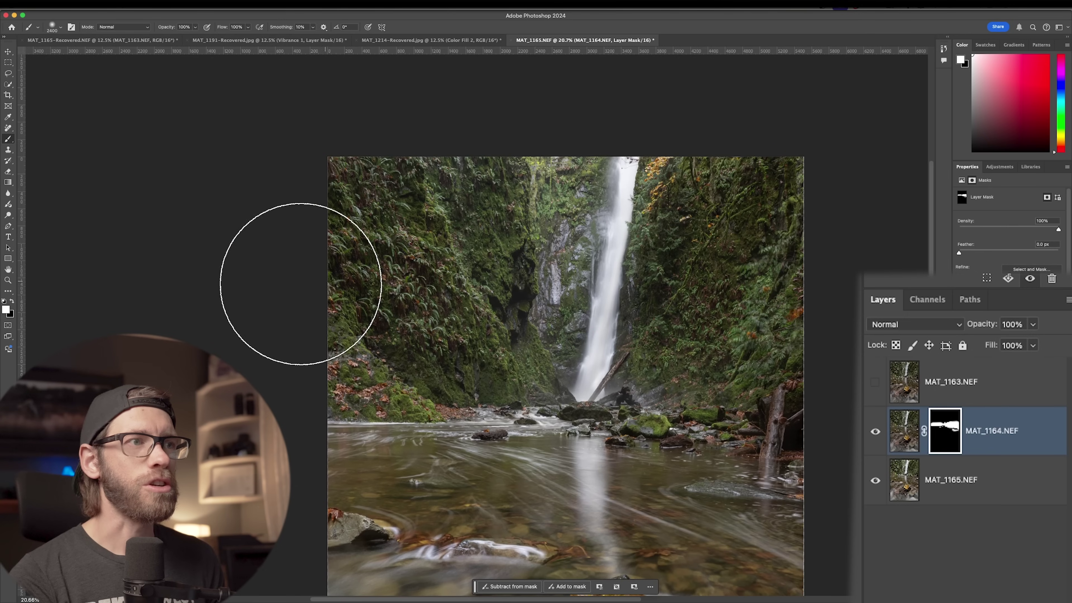
key(bracketleft)
key(bracketleft)
key(bracketleft)
key(bracketleft)
key(bracketleft)
drag(405, 329, 529, 328)
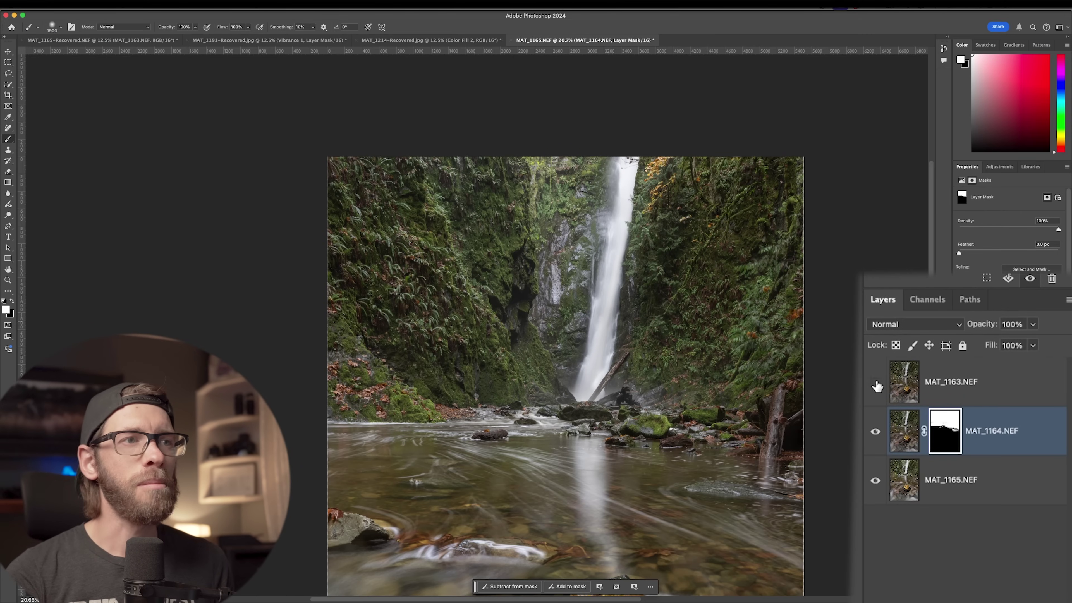
Turn MAT_1163.NEF's visibility back on above the partly masked MAT_1164.NEF layer
click(875, 384)
scroll(751, 414, down, 5)
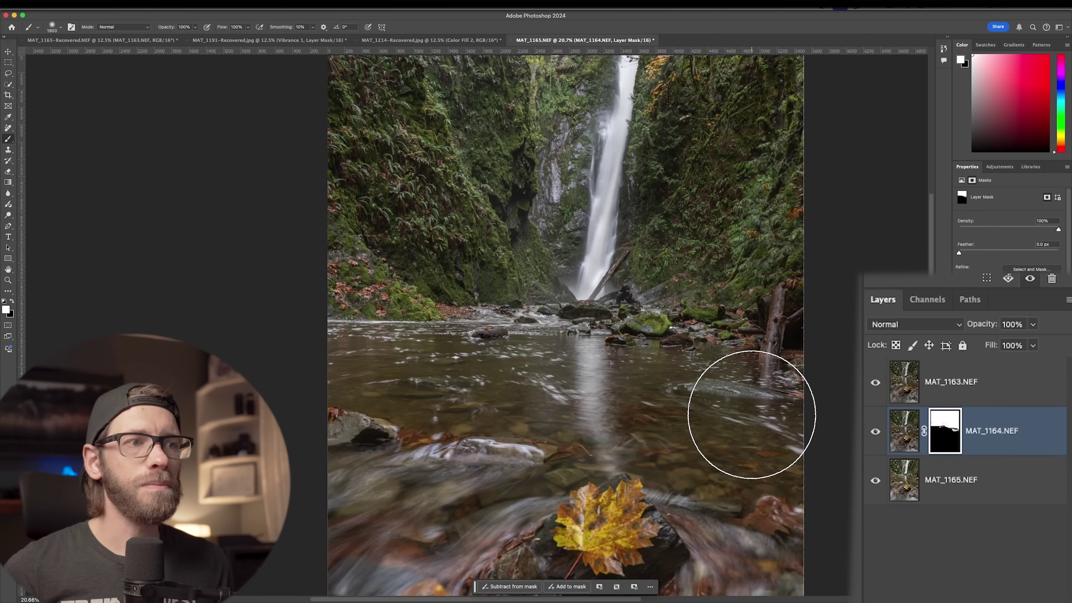
scroll(751, 415, right, 4)
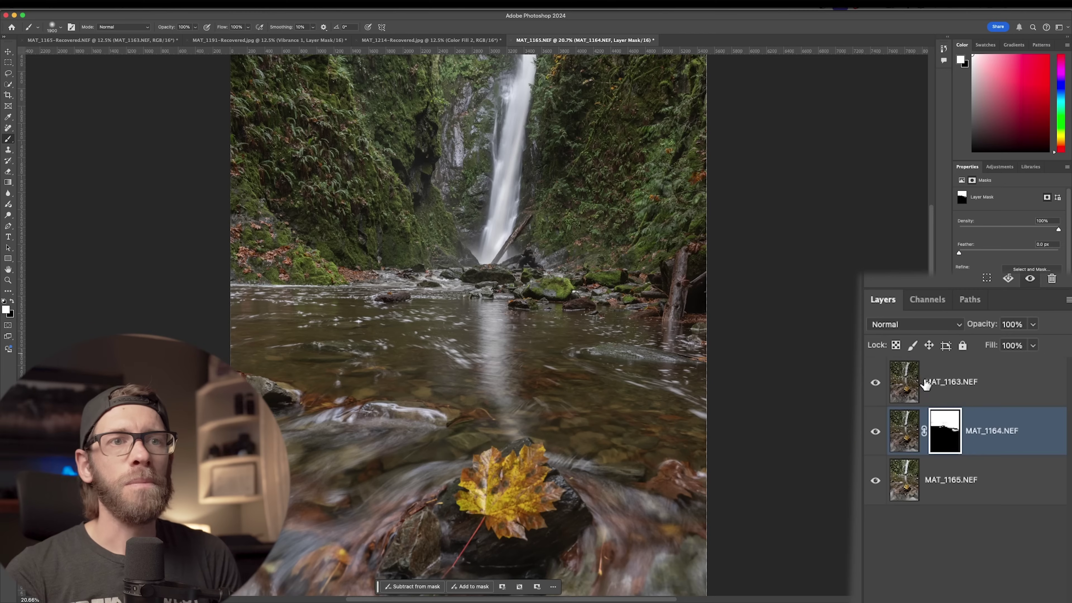
Give MAT_1163.NEF an inverted, all-black layer mask so the layer is fully hidden
click(925, 384)
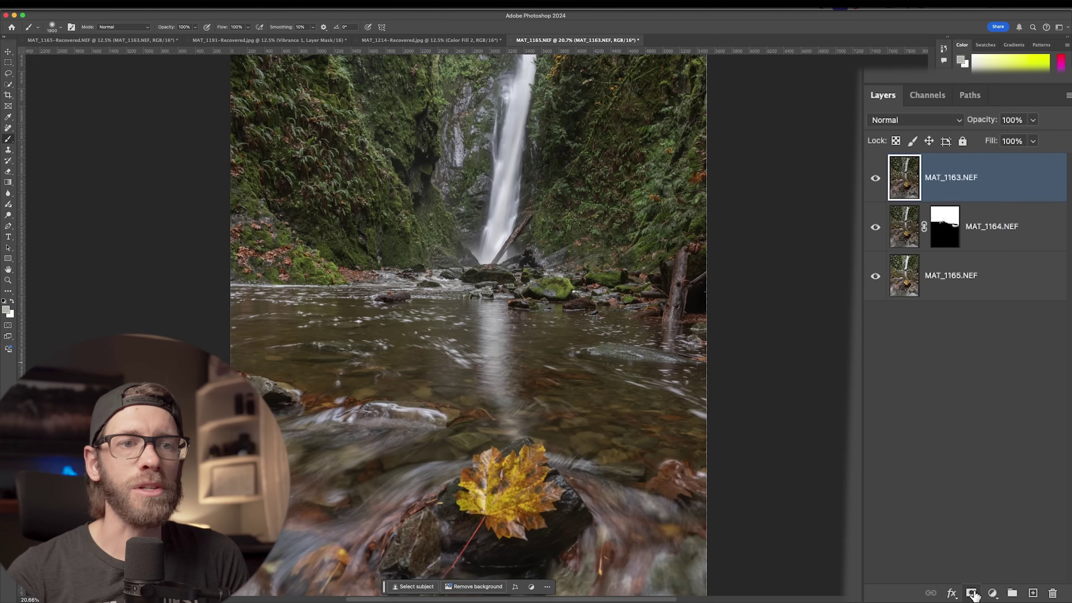
click(970, 591)
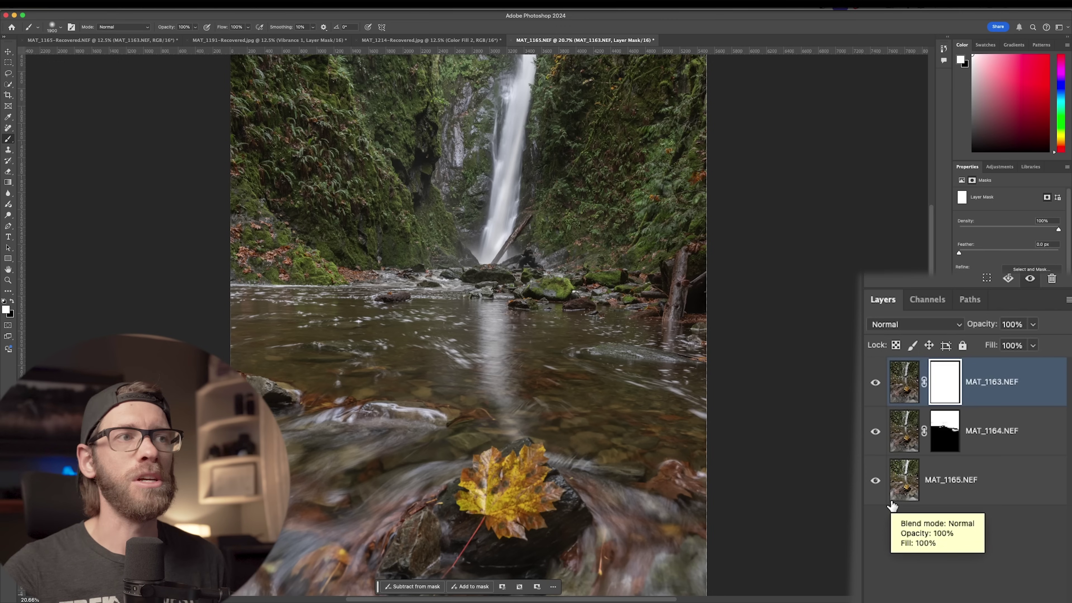
key(bracketleft)
key(bracketleft)
key(bracketleft)
key(bracketleft)
key(bracketleft)
key(bracketleft)
key(bracketleft)
key(bracketleft)
key(bracketleft)
key(bracketleft)
key(bracketleft)
key(bracketleft)
key(bracketleft)
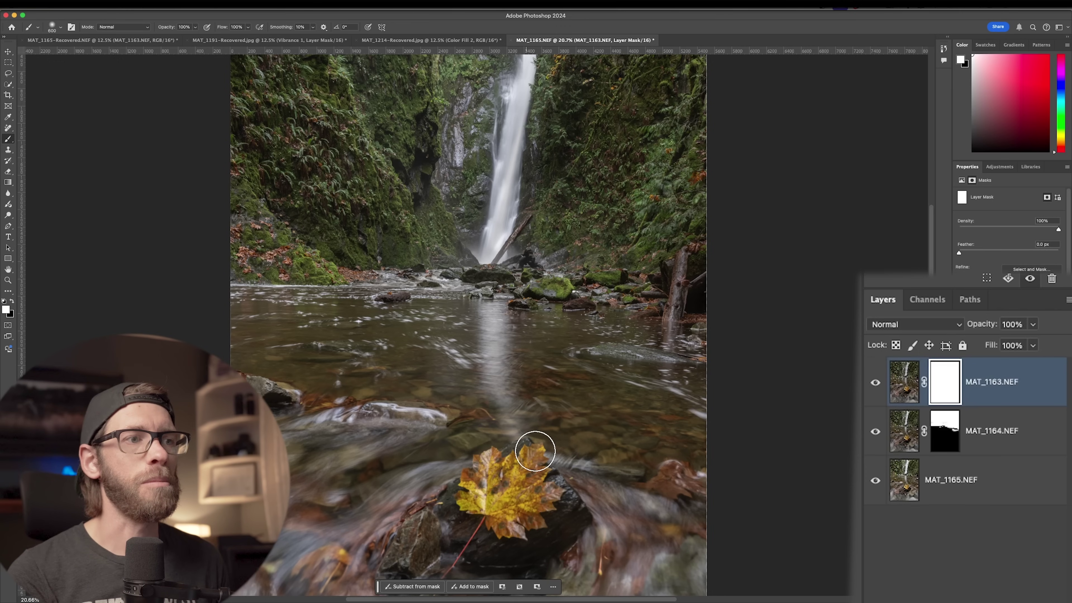
scroll(543, 521, up, 6)
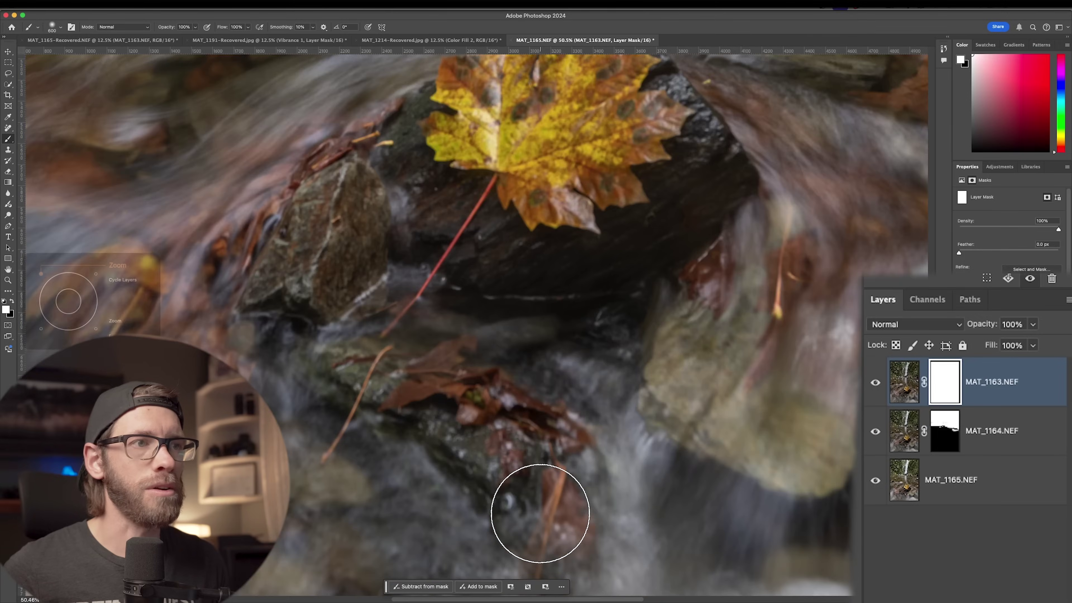
scroll(540, 513, down, 9)
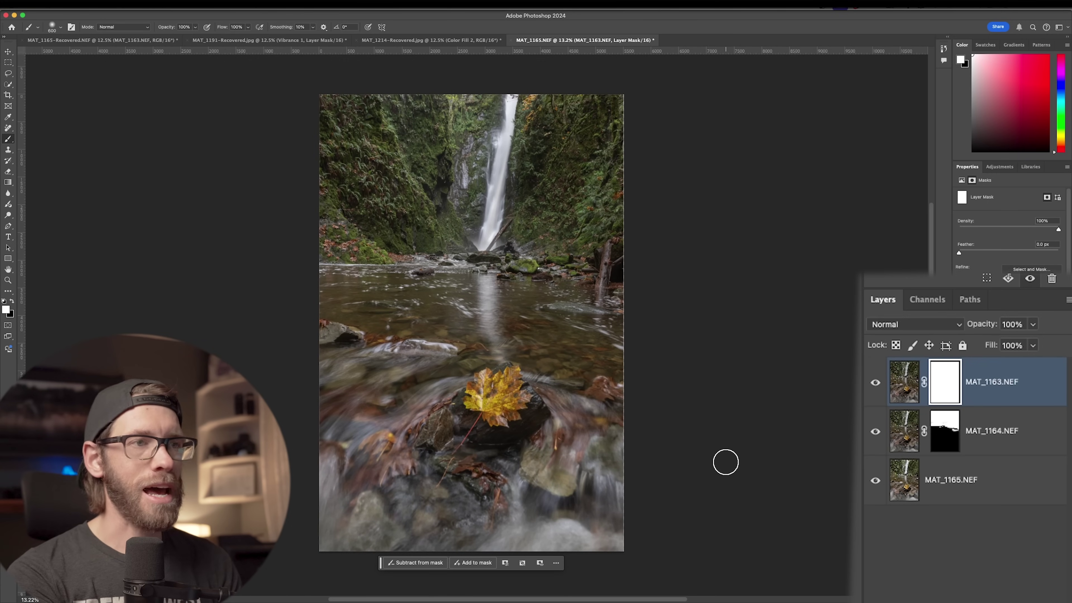
key(super+i)
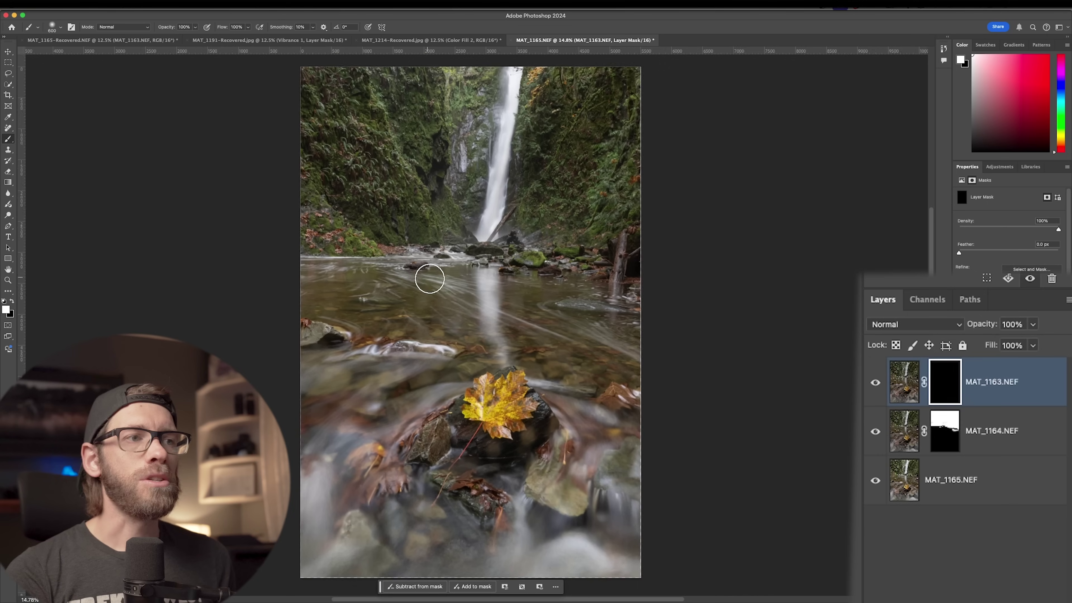
Paint white on the MAT_1163.NEF mask down the waterfall to reveal its falling water
scroll(439, 312, up, 2)
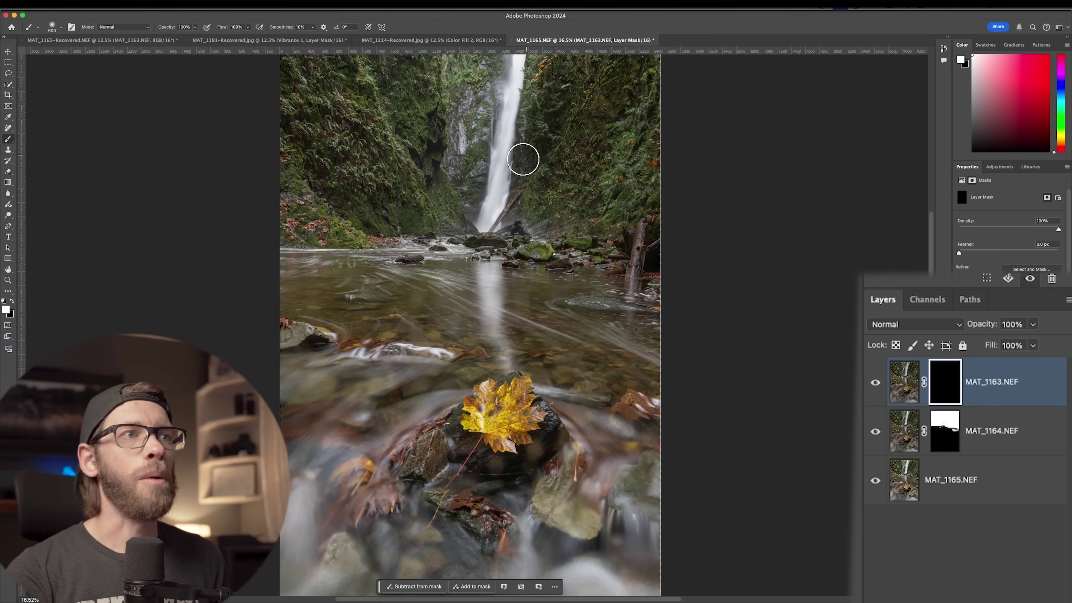
scroll(523, 159, up, 5)
scroll(522, 163, up, 3)
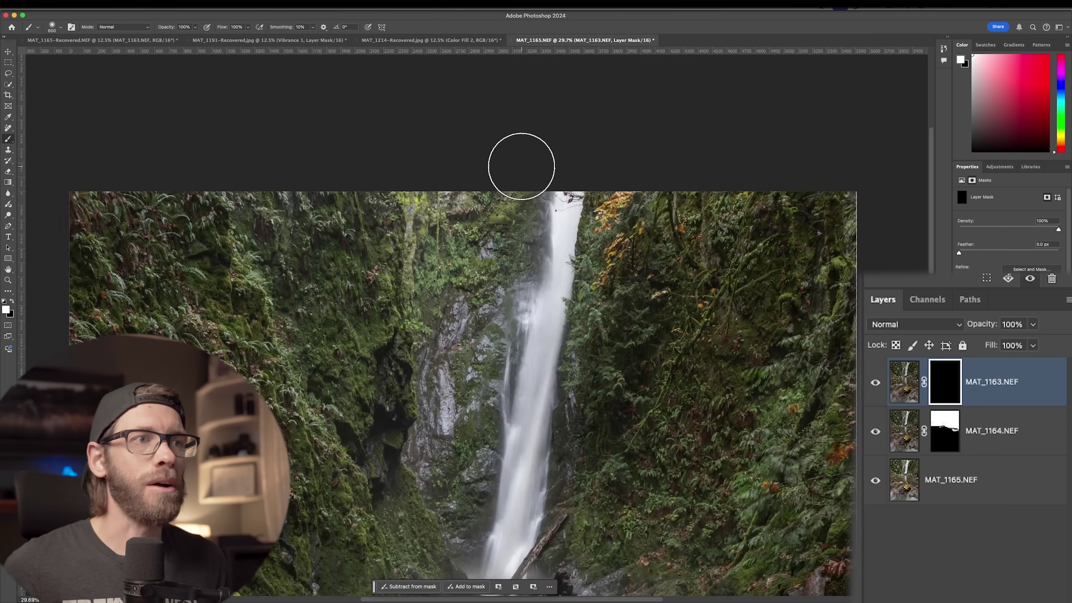
scroll(522, 166, up, 3)
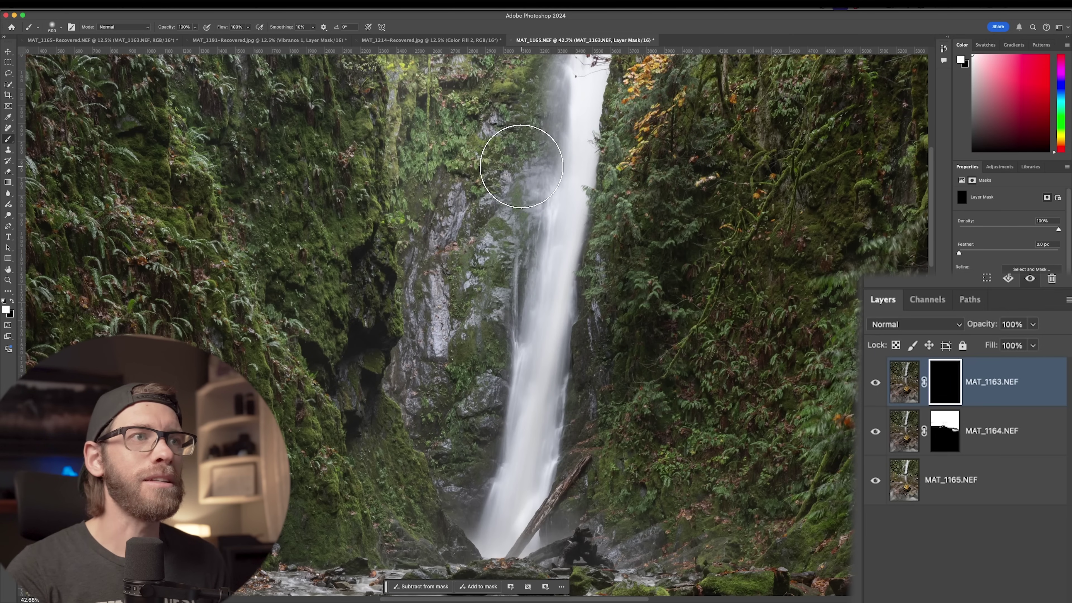
scroll(661, 373, down, 2)
mouse_move(566, 117)
mouse_down()
mouse_move(544, 164)
mouse_move(538, 265)
mouse_up()
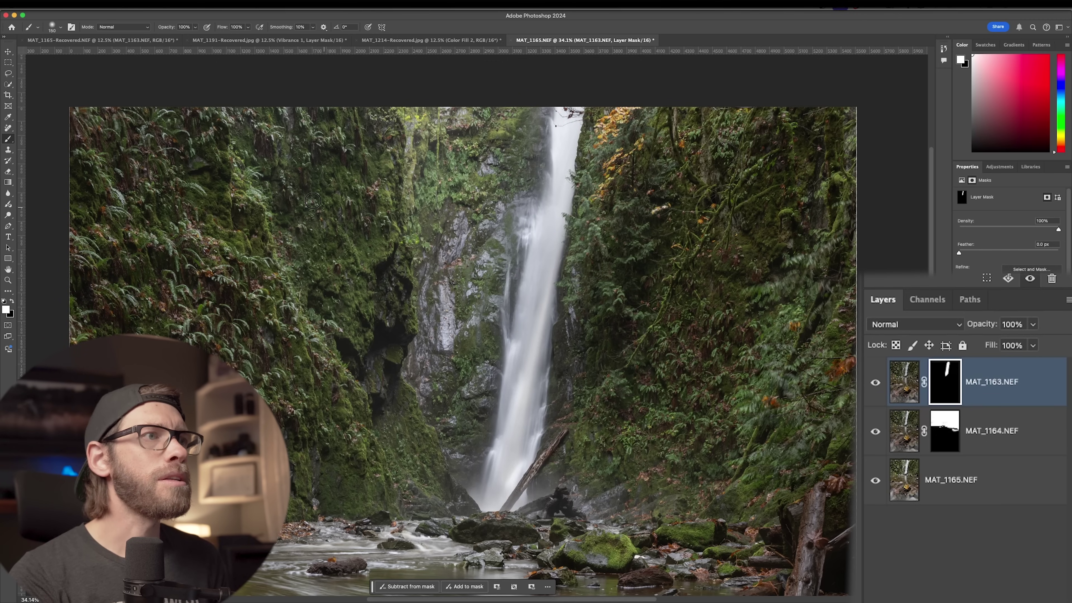
scroll(323, 207, up, 10)
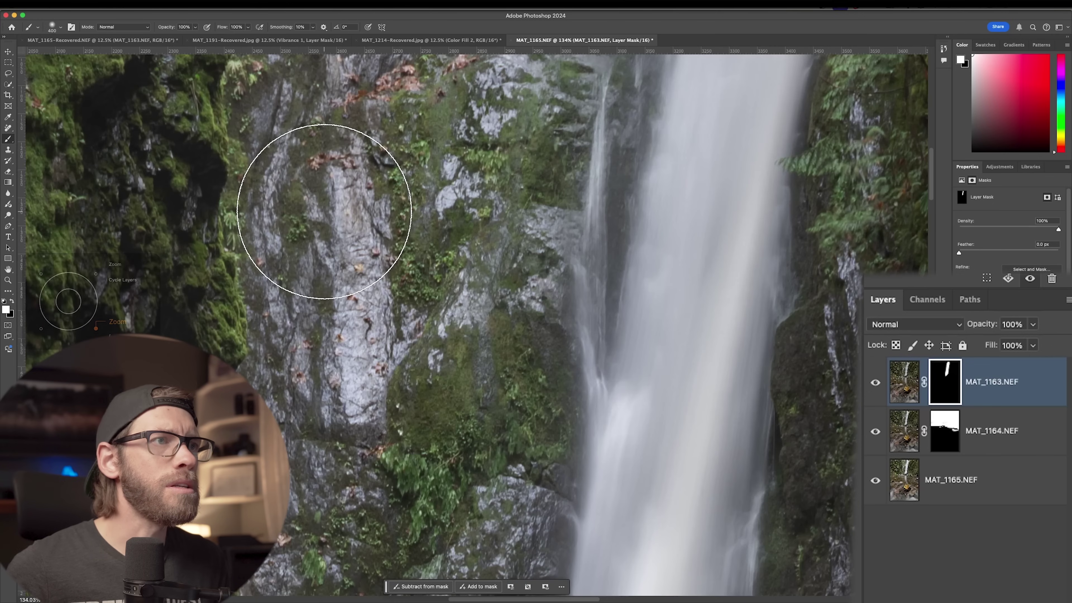
scroll(323, 211, up, 5)
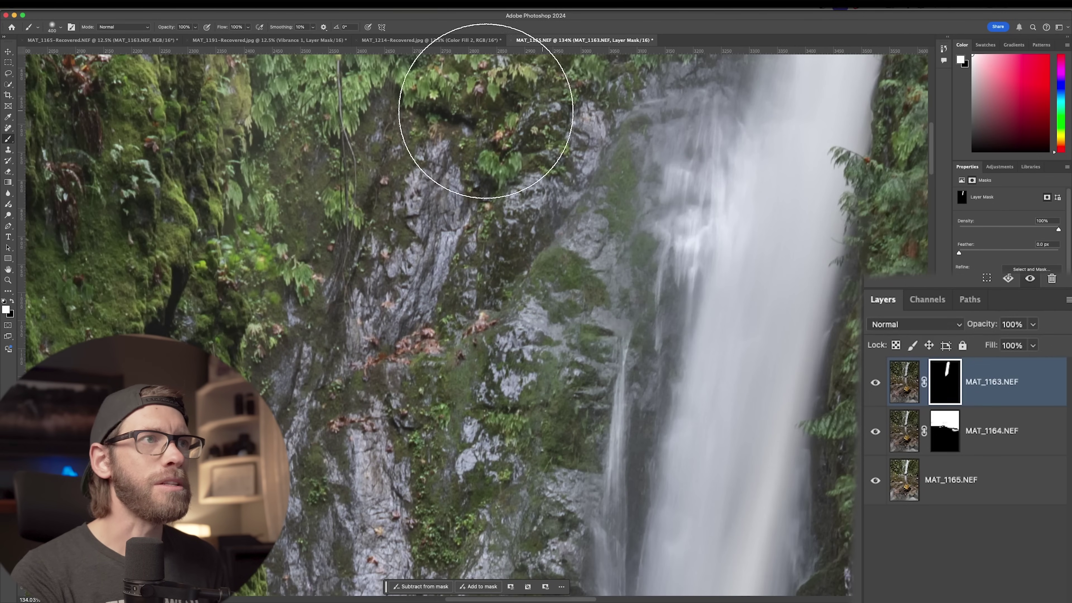
scroll(410, 321, down, 6)
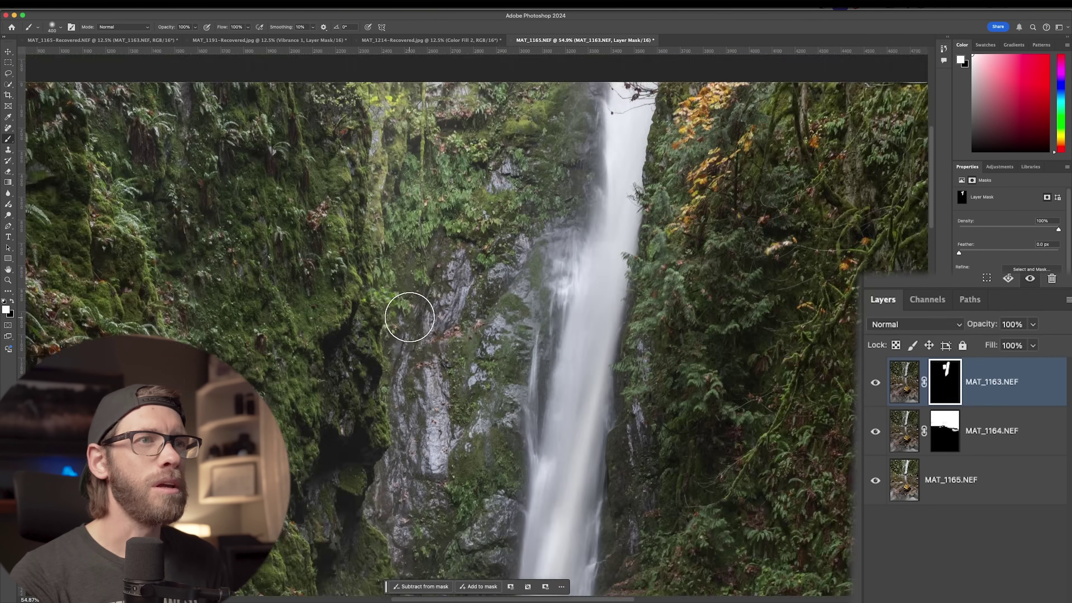
scroll(408, 317, down, 4)
Paint the MAT_1163.NEF mask white across the upper canyon walls with a larger brush
key(bracketright)
key(bracketright)
key(bracketright)
key(bracketright)
key(bracketright)
key(bracketright)
key(bracketright)
key(bracketright)
key(bracketright)
key(bracketright)
key(bracketright)
key(bracketright)
key(bracketright)
key(bracketright)
key(bracketright)
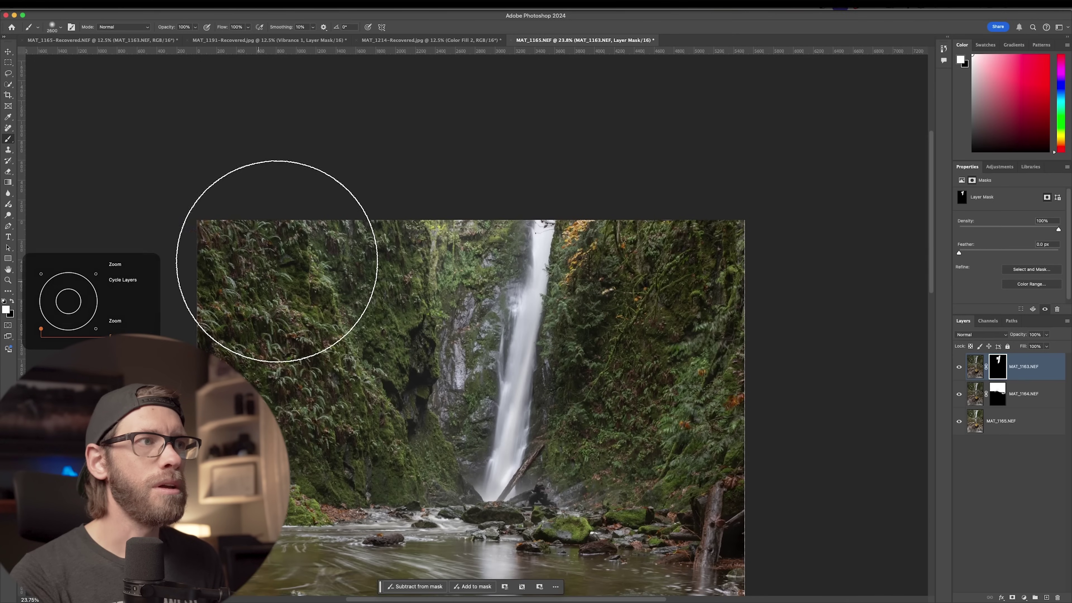
key(bracketleft)
key(bracketleft)
key(bracketleft)
key(bracketleft)
key(bracketleft)
drag(627, 312, 605, 419)
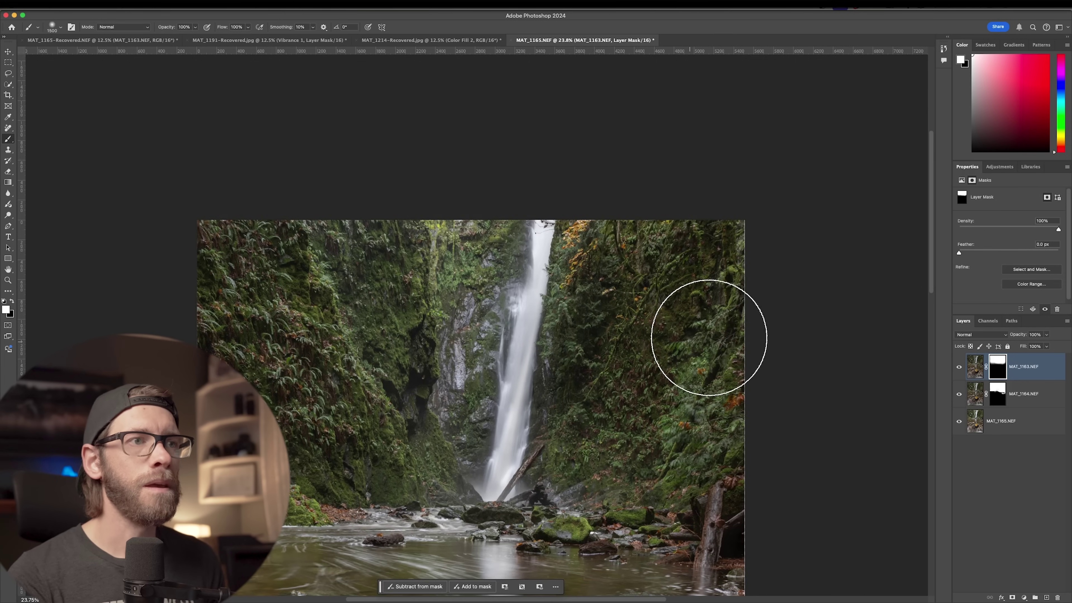
key(bracketleft)
key(bracketleft)
key(bracketleft)
key(bracketleft)
key(bracketleft)
scroll(696, 340, down, 5)
scroll(683, 333, up, 3)
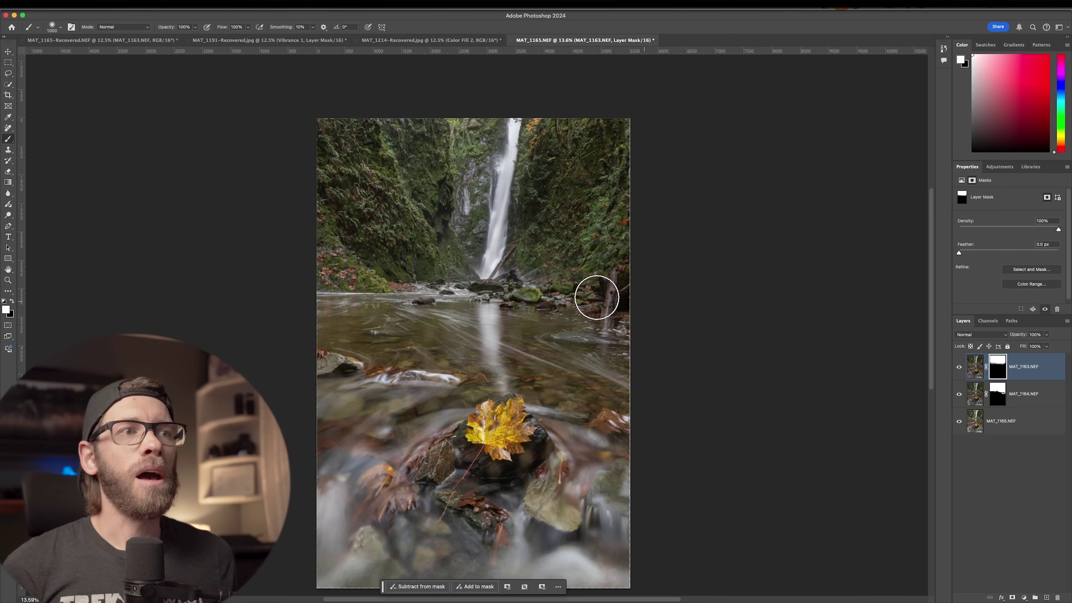
scroll(443, 314, down, 1)
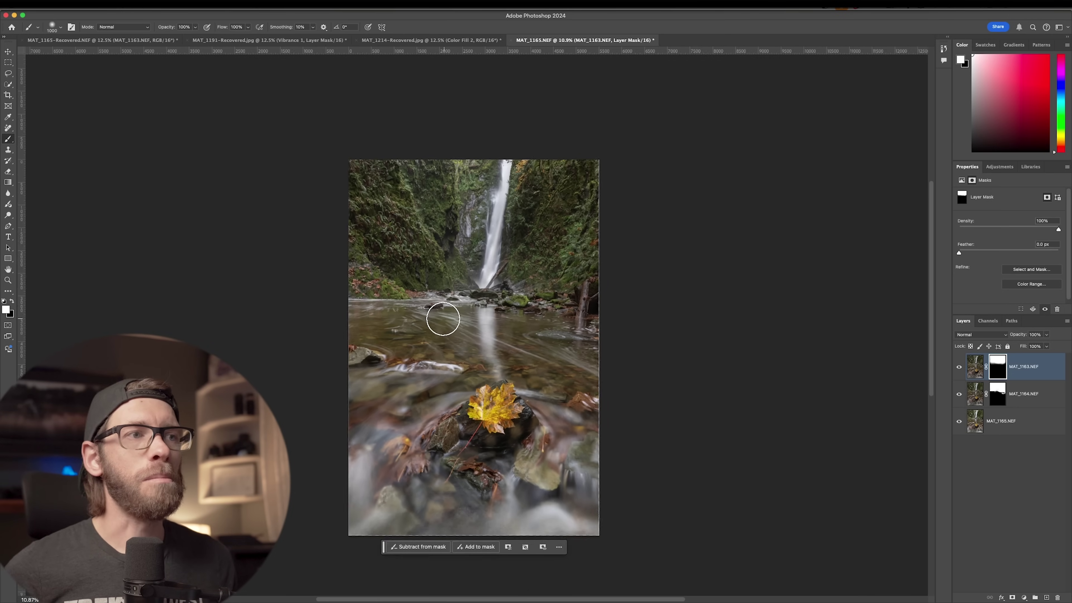
scroll(449, 321, up, 5)
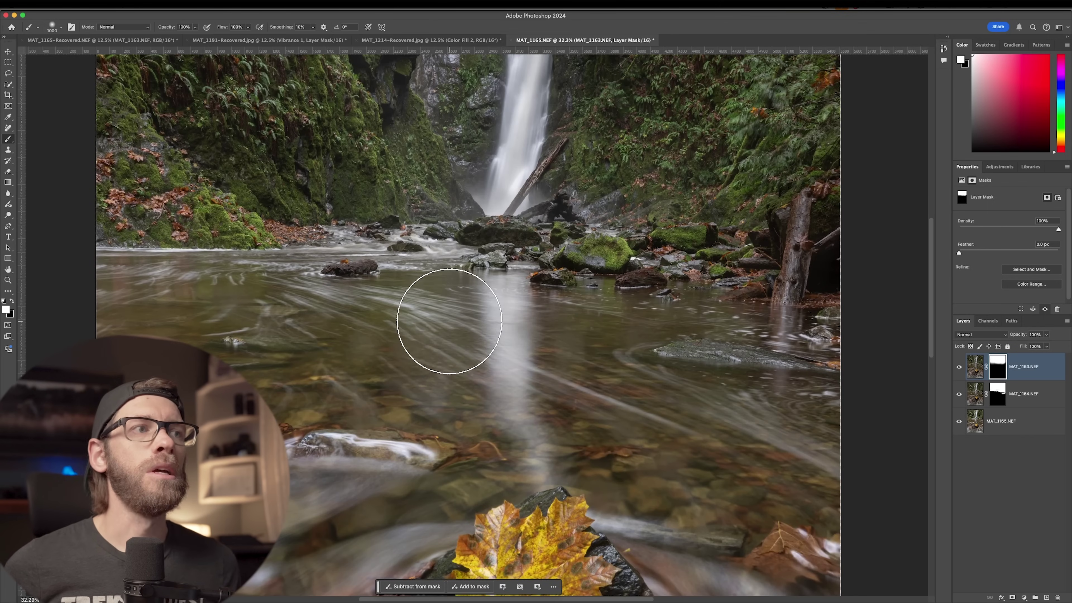
scroll(449, 321, down, 3)
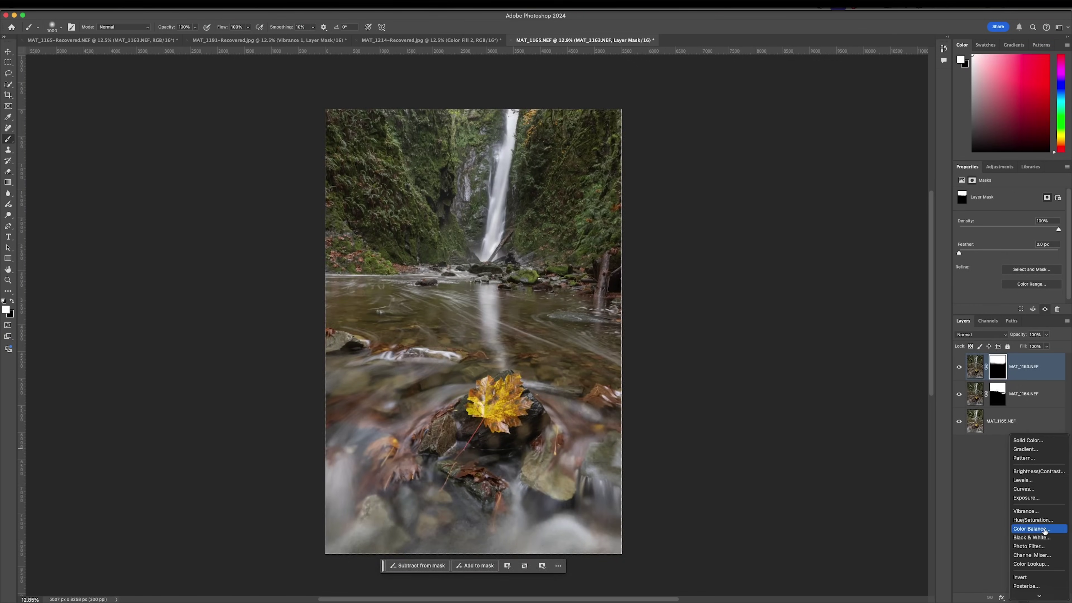
Set Color Fill 1 to Soft Light and give Curves 1 a black mask ready for white painting
click(983, 527)
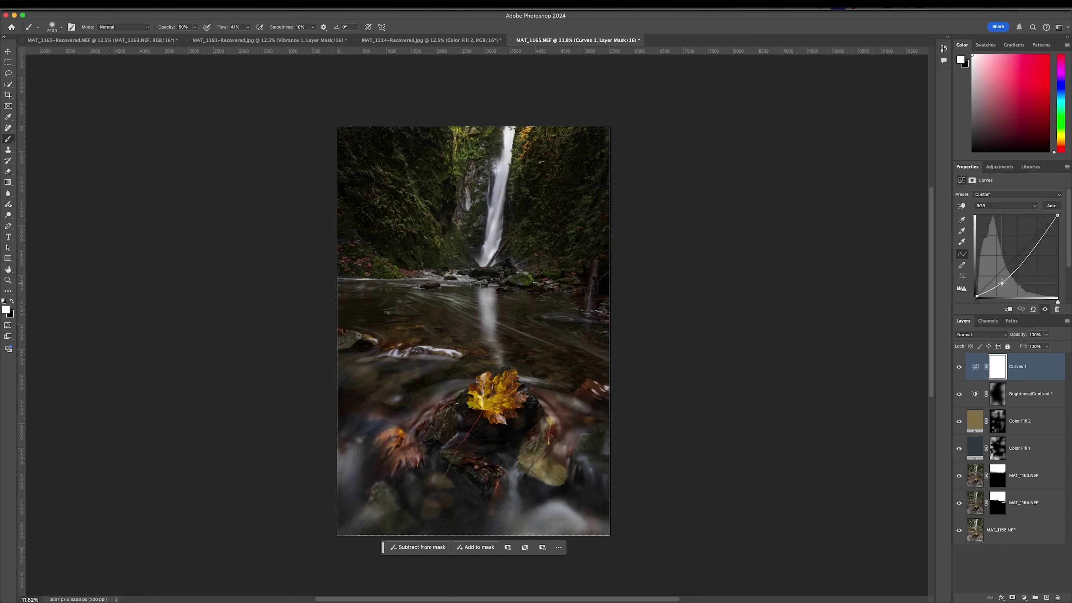
key(super+i)
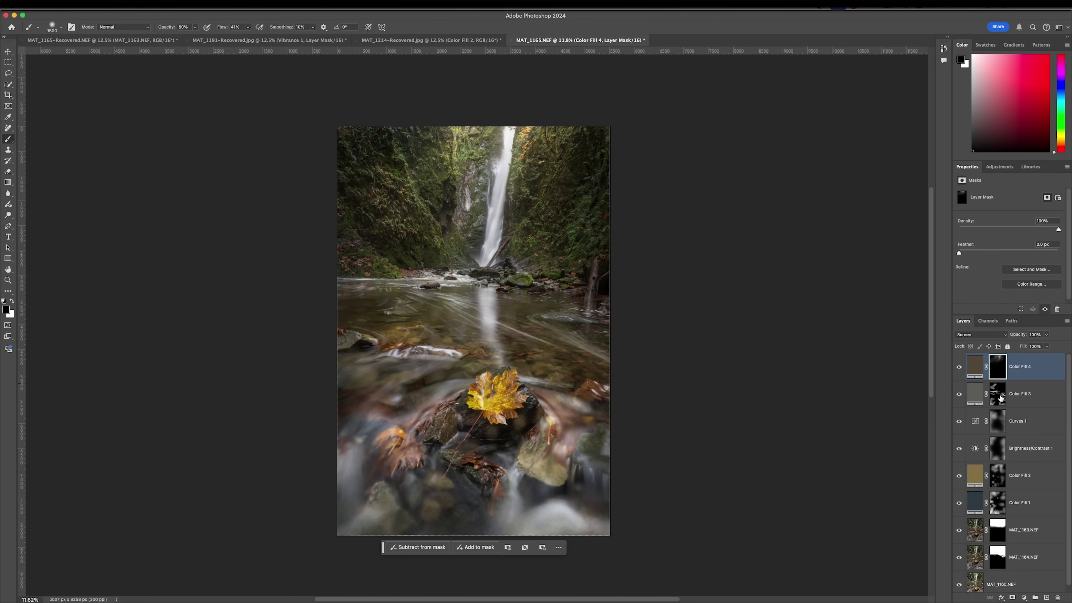
click(996, 420)
key(x)
key(bracketleft)
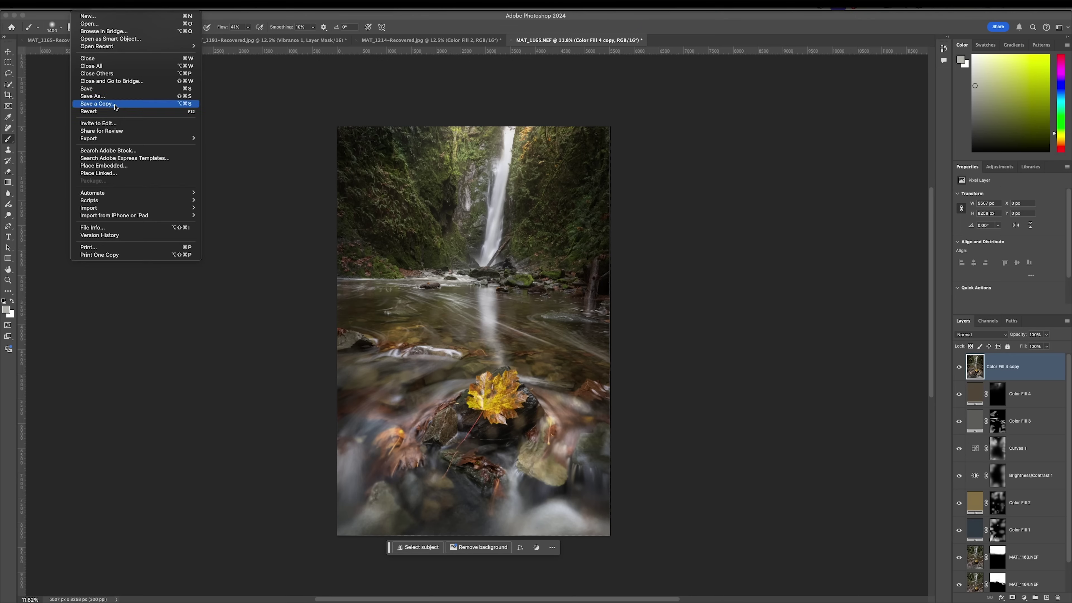
Start cropping the finished image with the Crop tool
key(c)
scroll(728, 418, up, 10)
scroll(729, 417, down, 15)
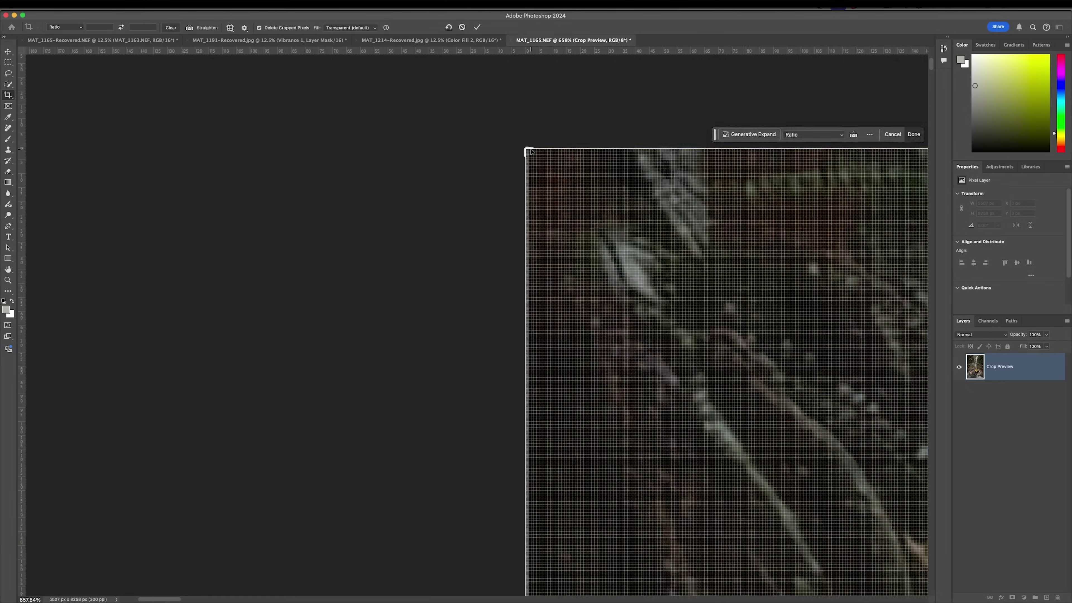